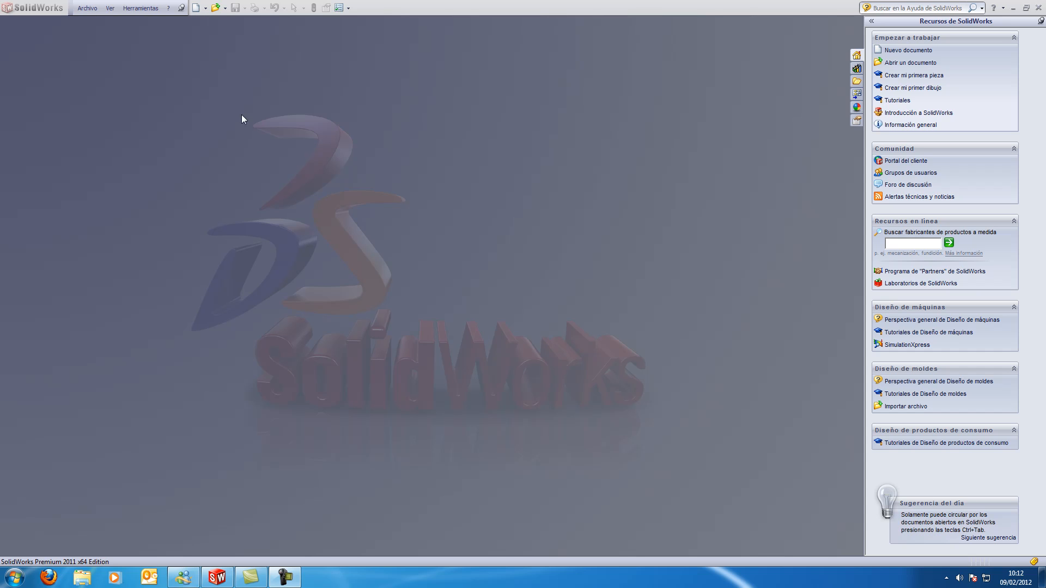
Step: Create a new part document
click(196, 8)
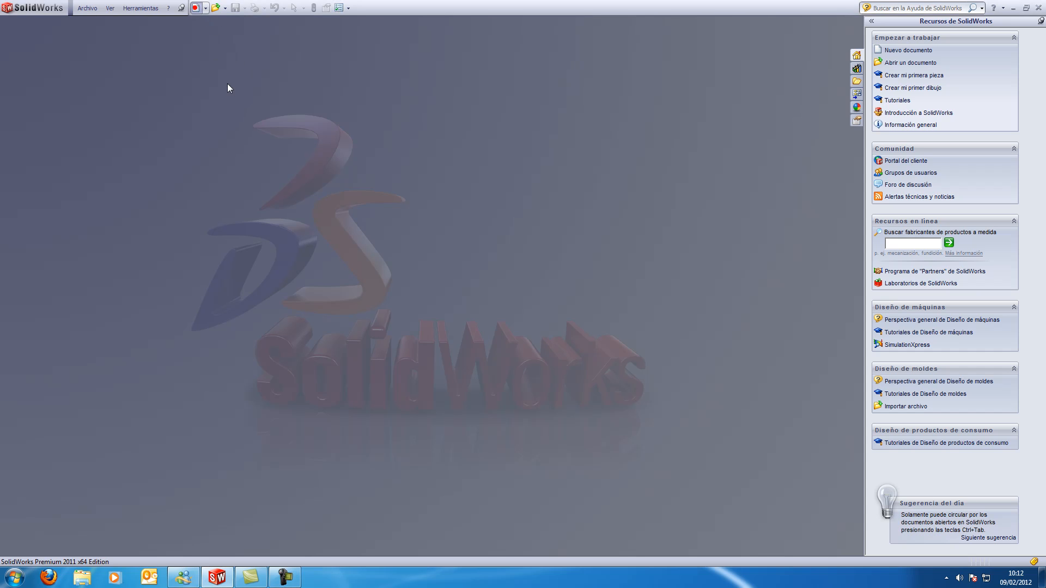
click(358, 77)
click(512, 255)
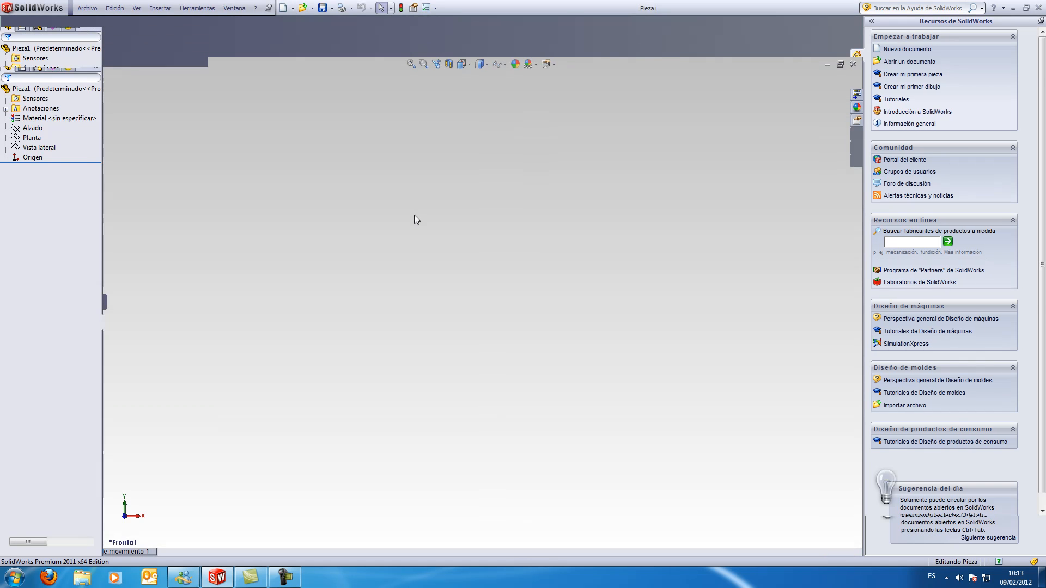
Step: Start a sketch on the Planta plane
click(24, 158)
click(31, 150)
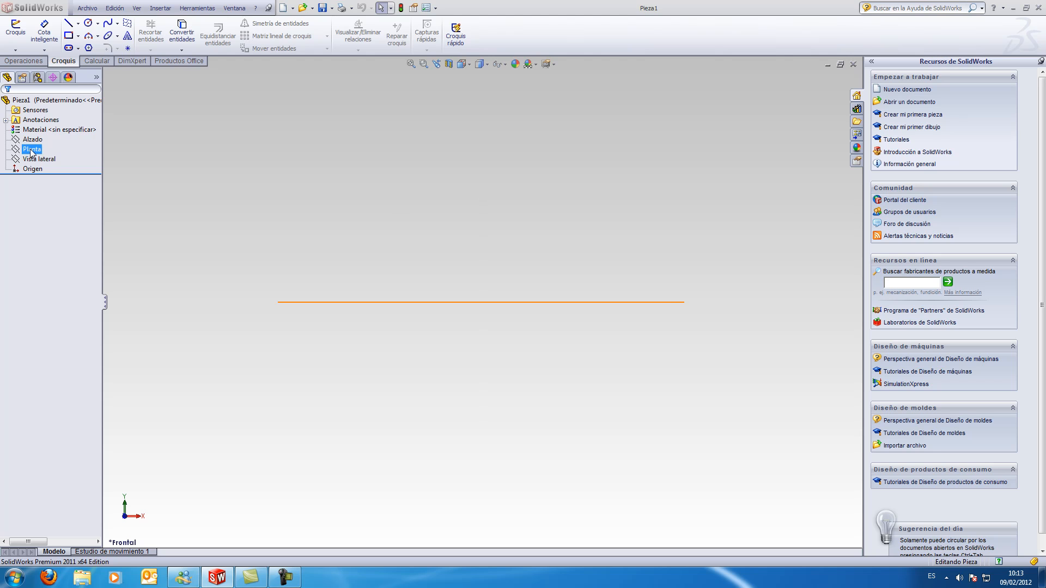
click(22, 40)
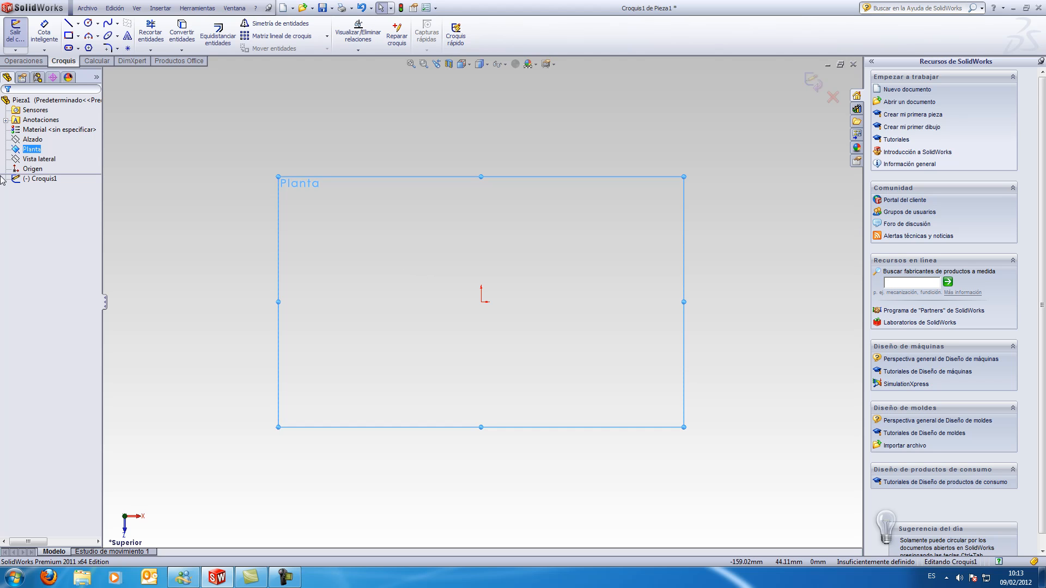
Step: Sketch a circle enclosing the origin, with its centre about 24 mm to the origin's left and its radius set to 49 mm
click(88, 23)
click(427, 305)
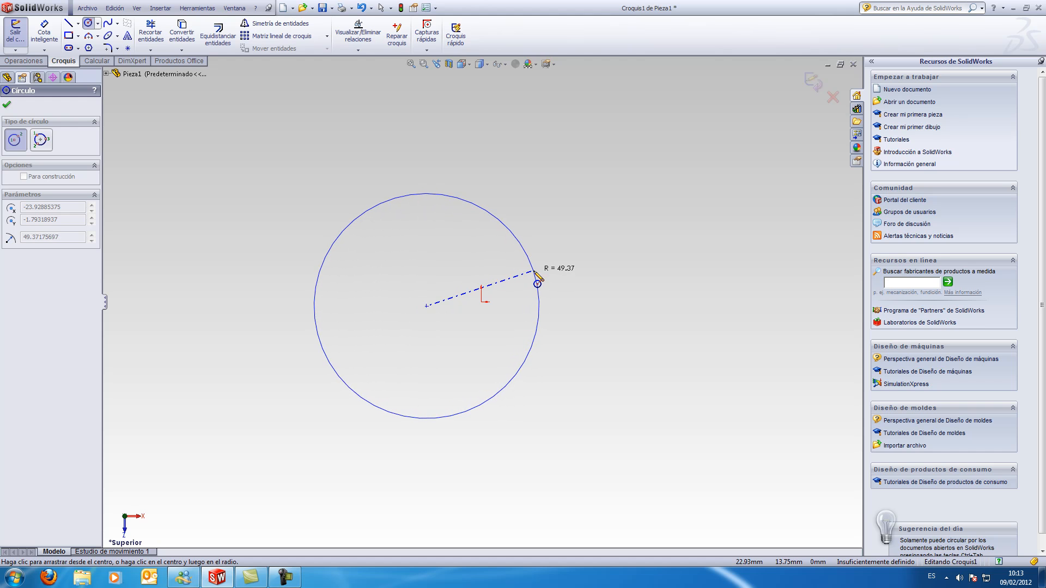
click(533, 271)
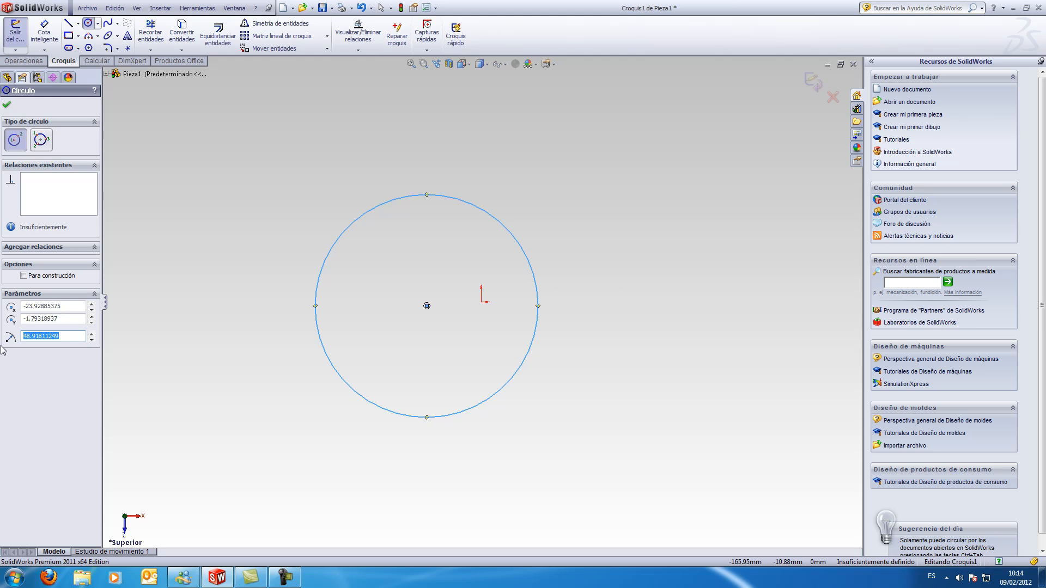
text(49)
key(Return)
click(88, 22)
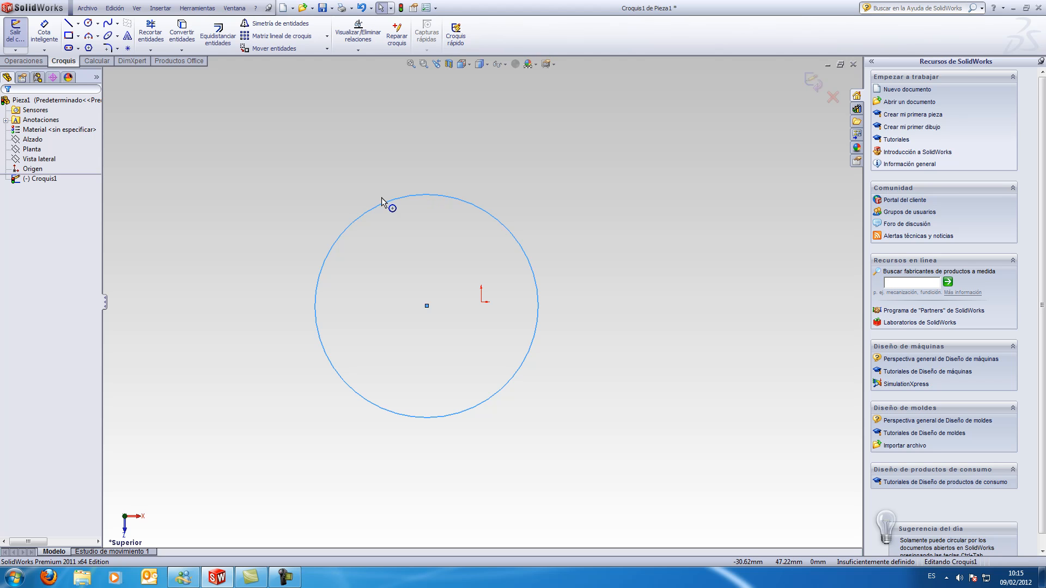
Step: Exit the sketch containing the circle
click(45, 180)
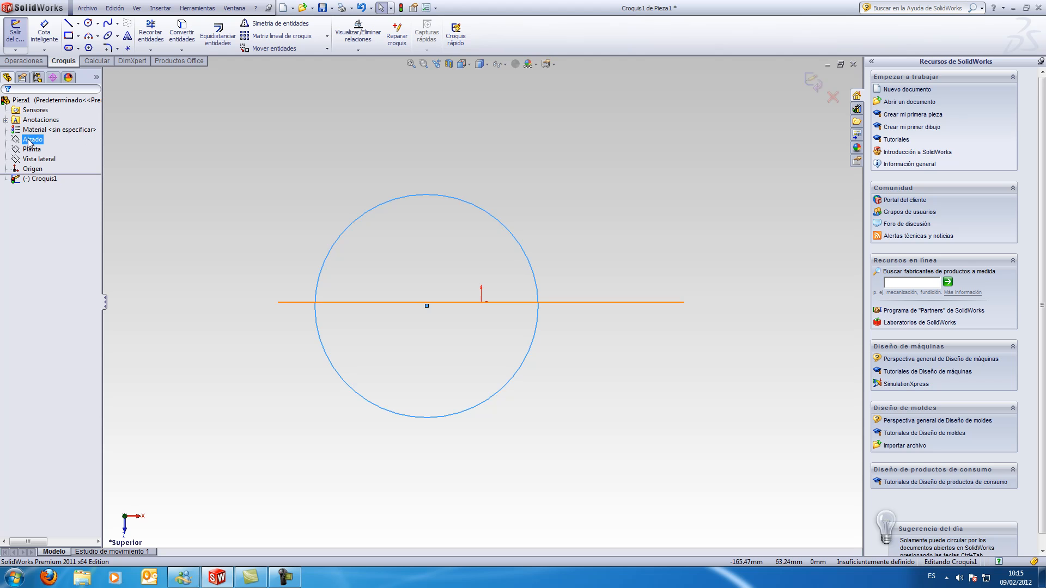
click(42, 182)
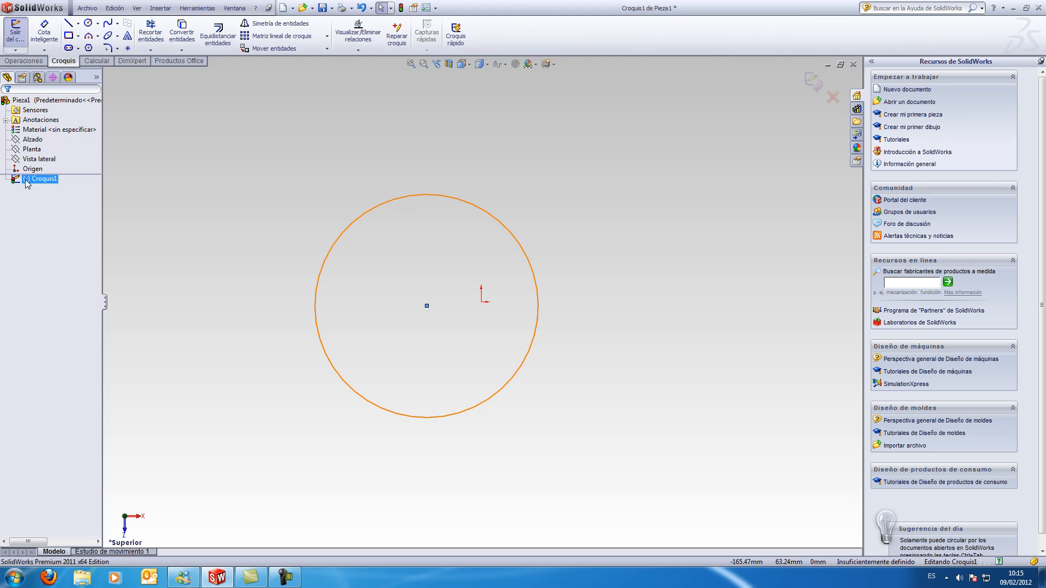
click(26, 188)
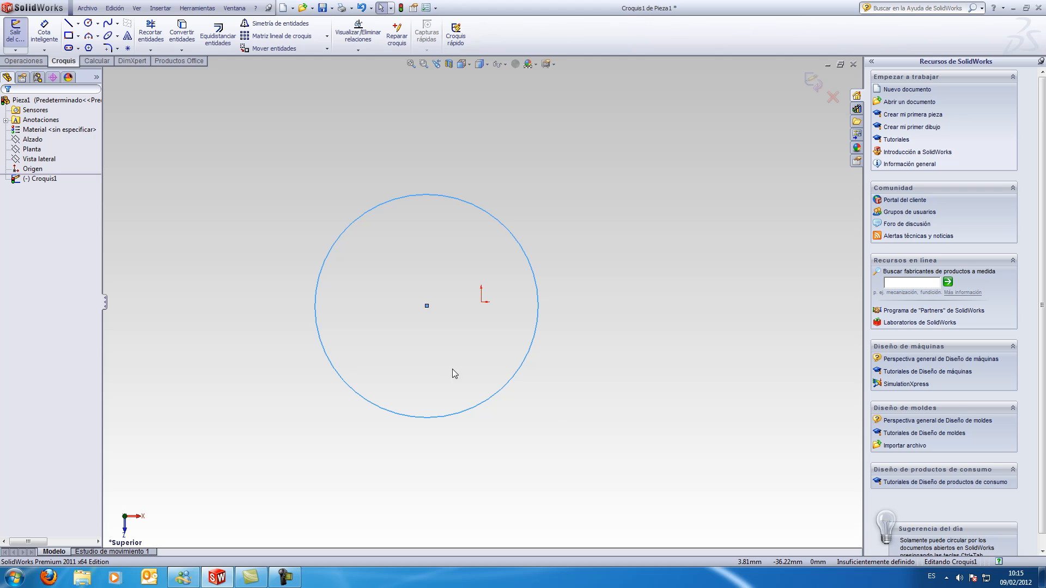
click(15, 32)
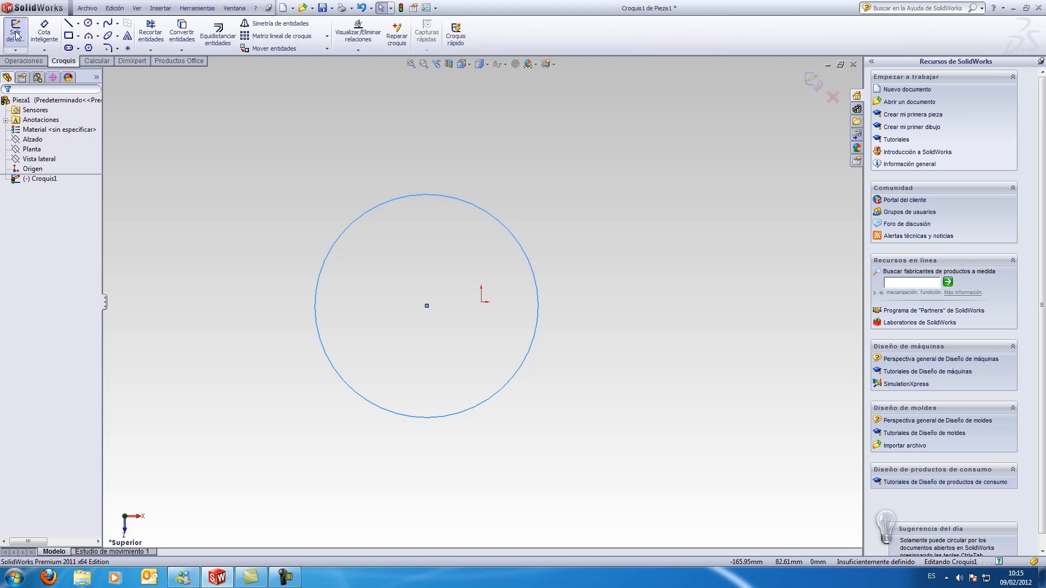
click(138, 171)
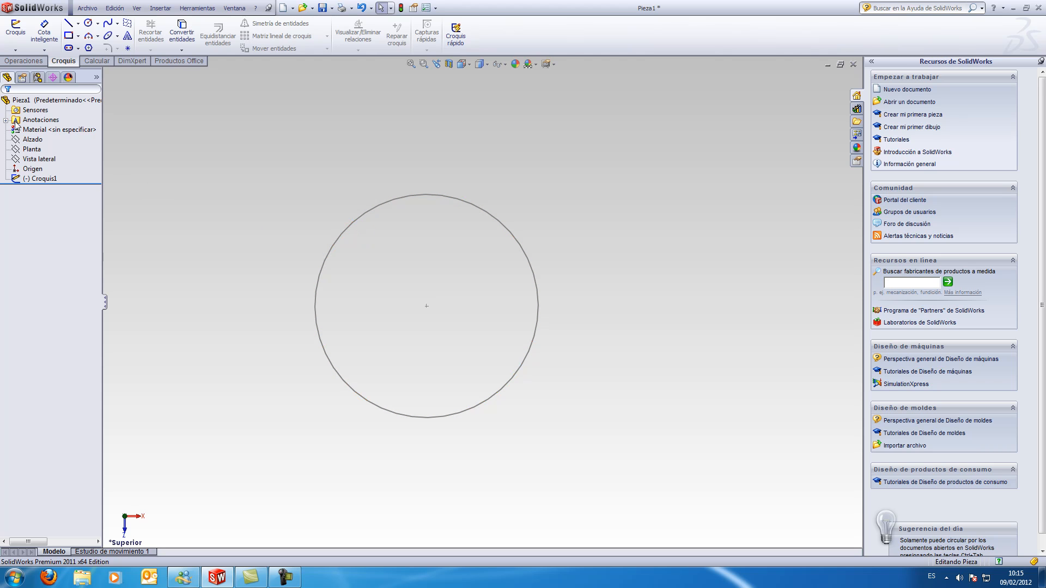
click(23, 60)
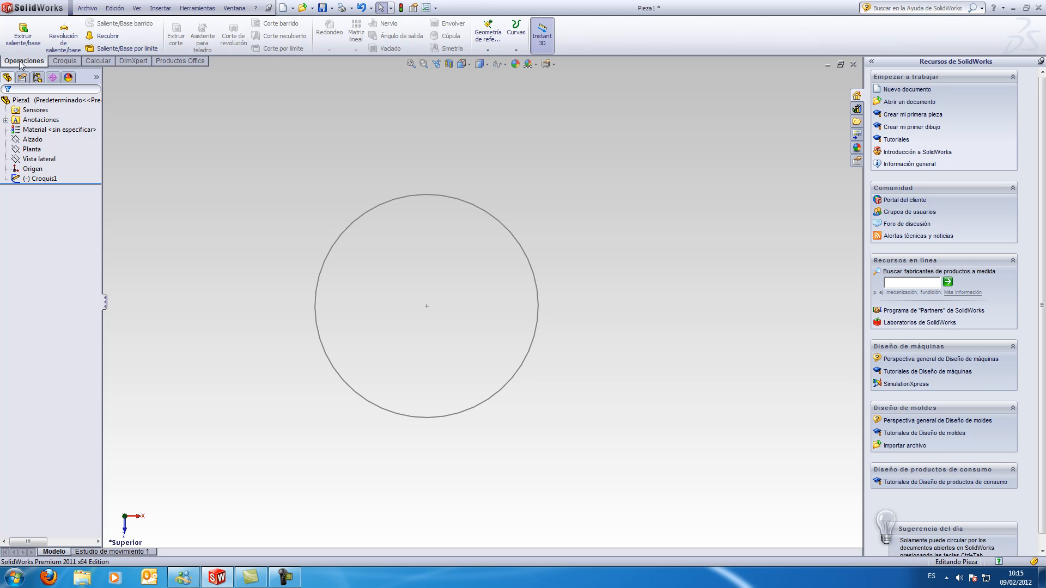
click(63, 61)
click(89, 61)
click(64, 61)
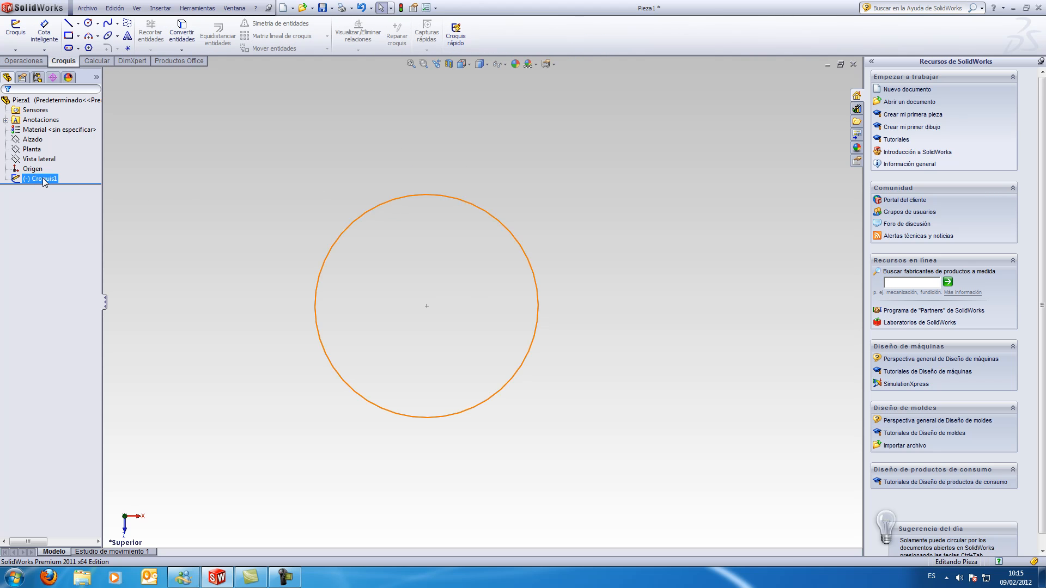
click(36, 111)
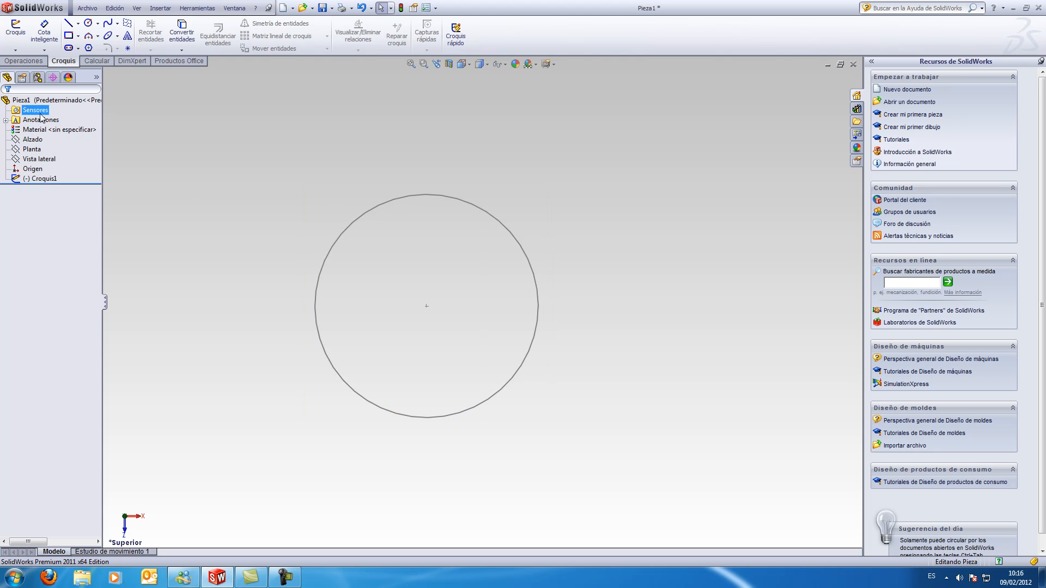
right_click(41, 179)
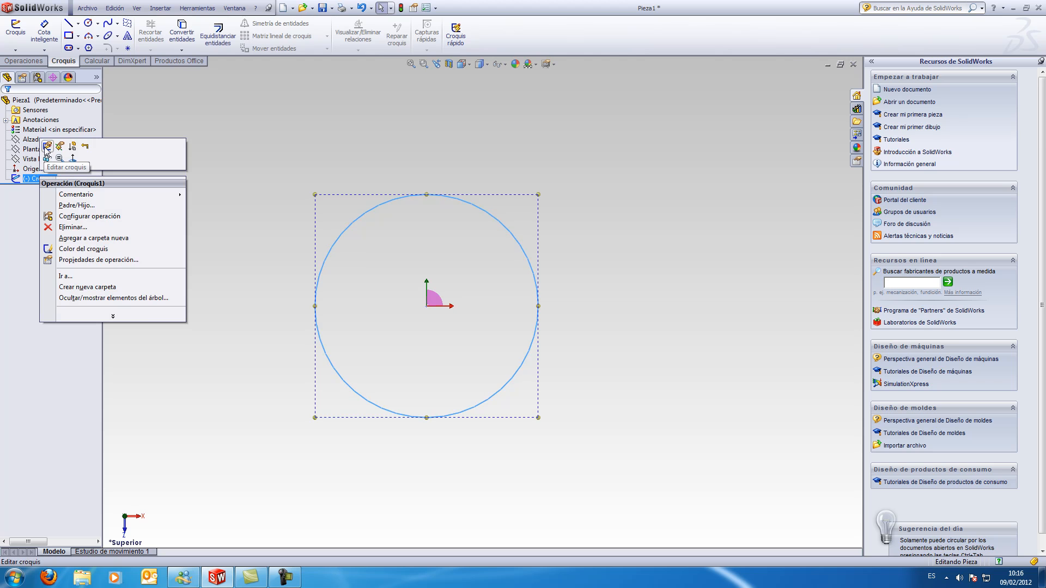
click(263, 130)
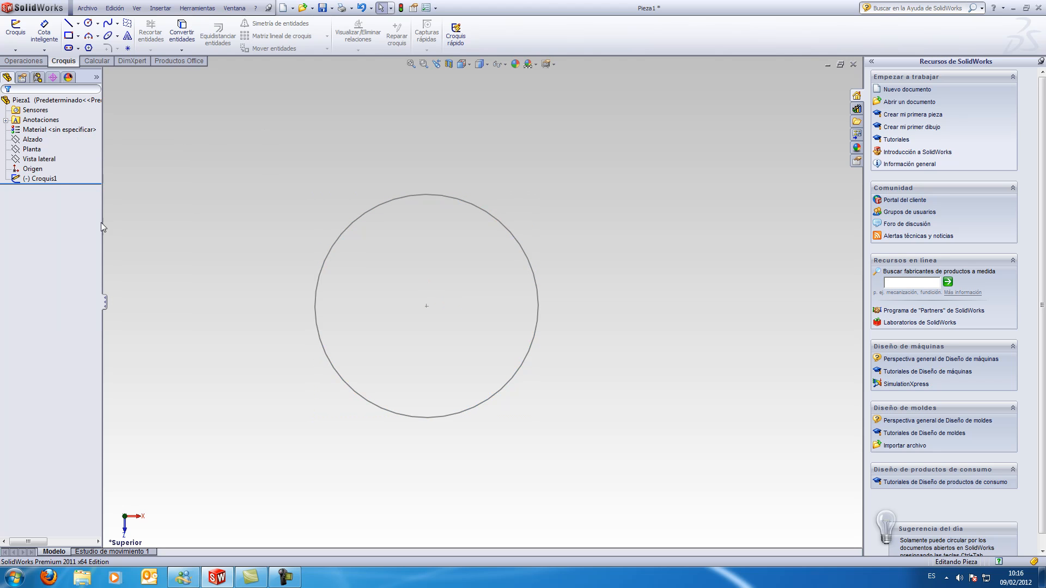
Step: Reopen the circle sketch for editing and exit it again
click(43, 178)
click(13, 32)
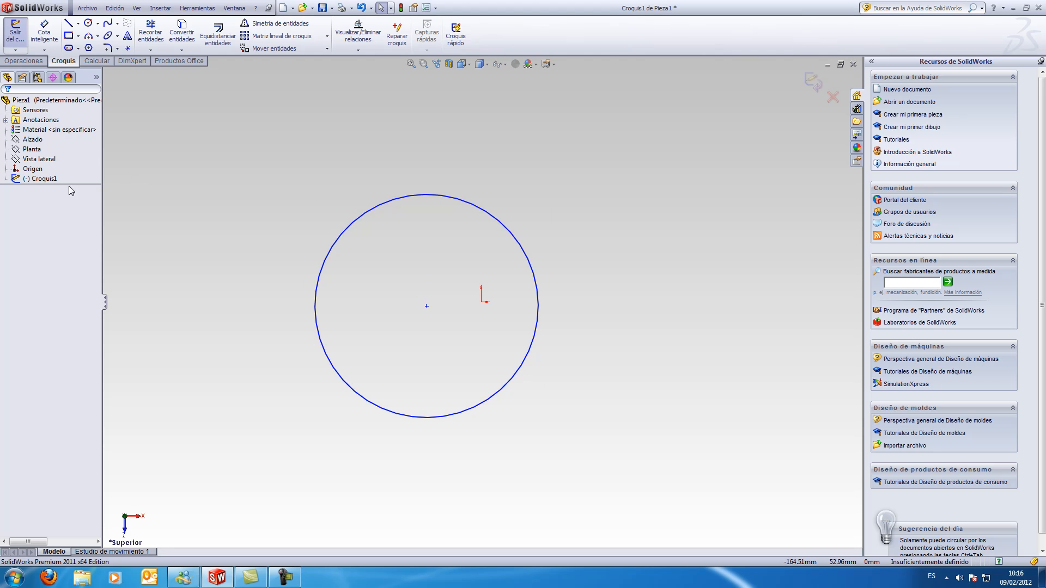
click(15, 33)
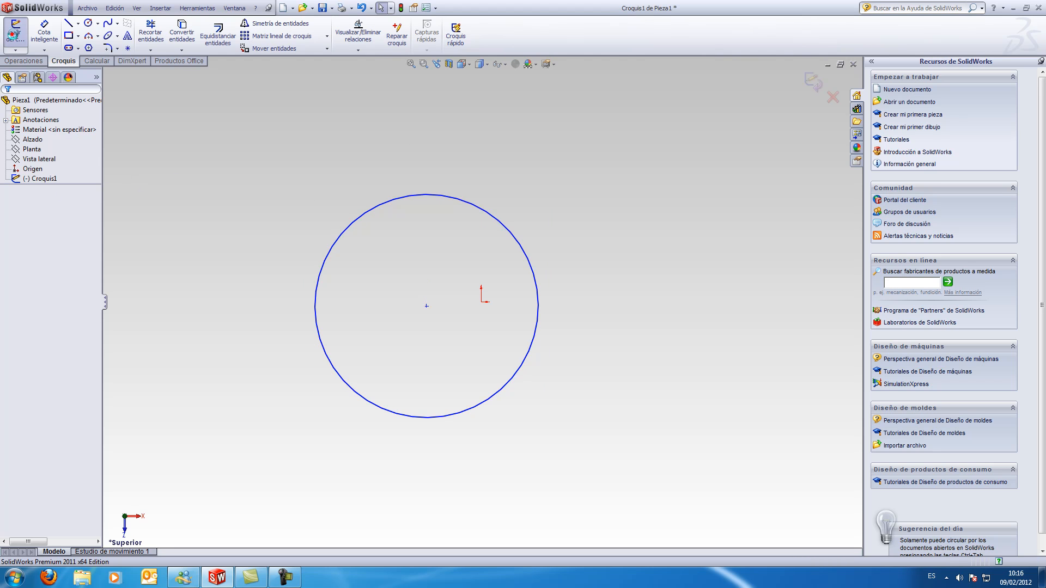
Step: Open Croquis1 for editing and select the circle to examine its centre coordinates and radius
click(50, 179)
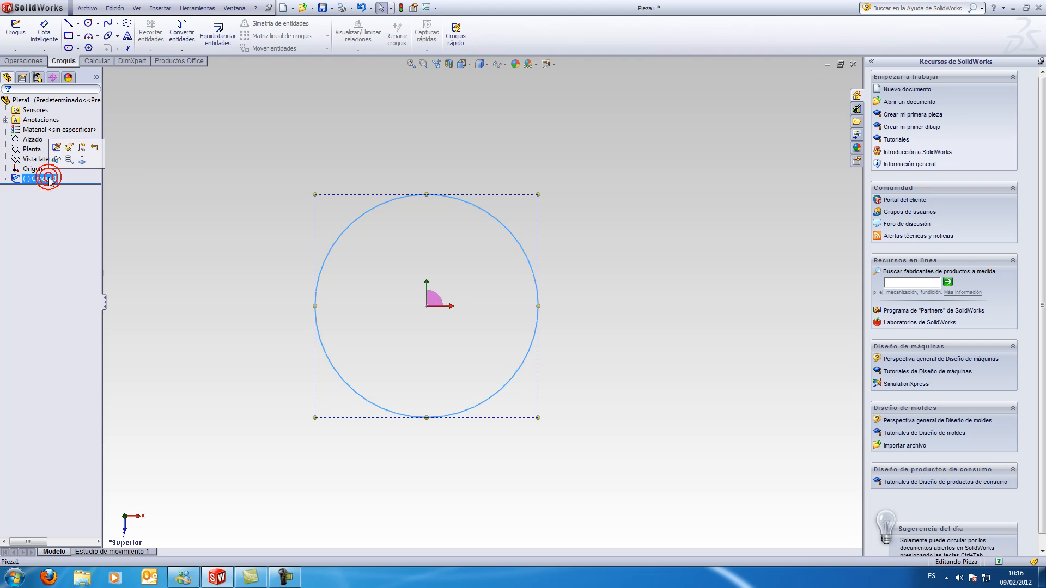
click(56, 148)
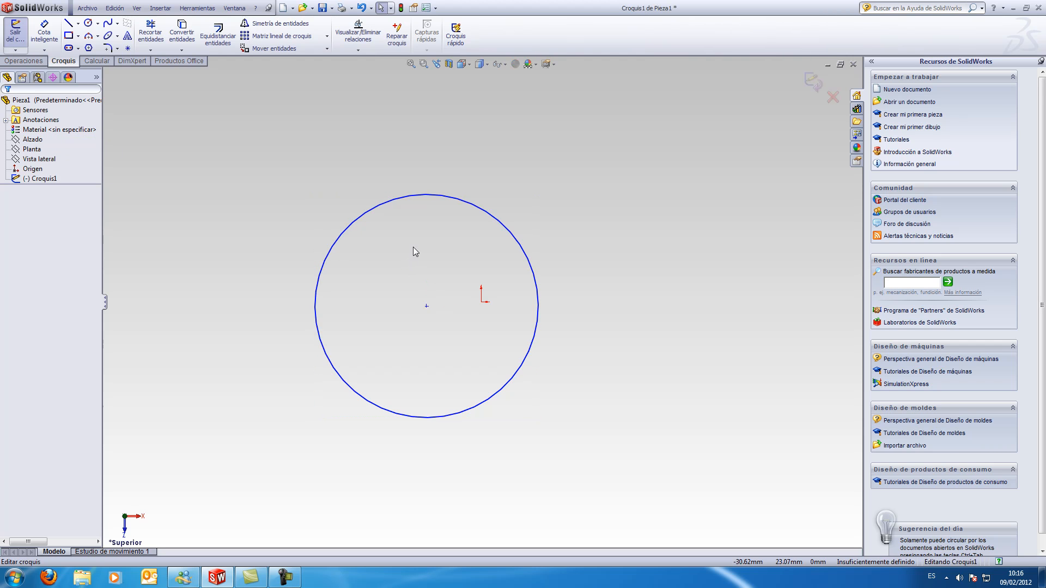
click(430, 195)
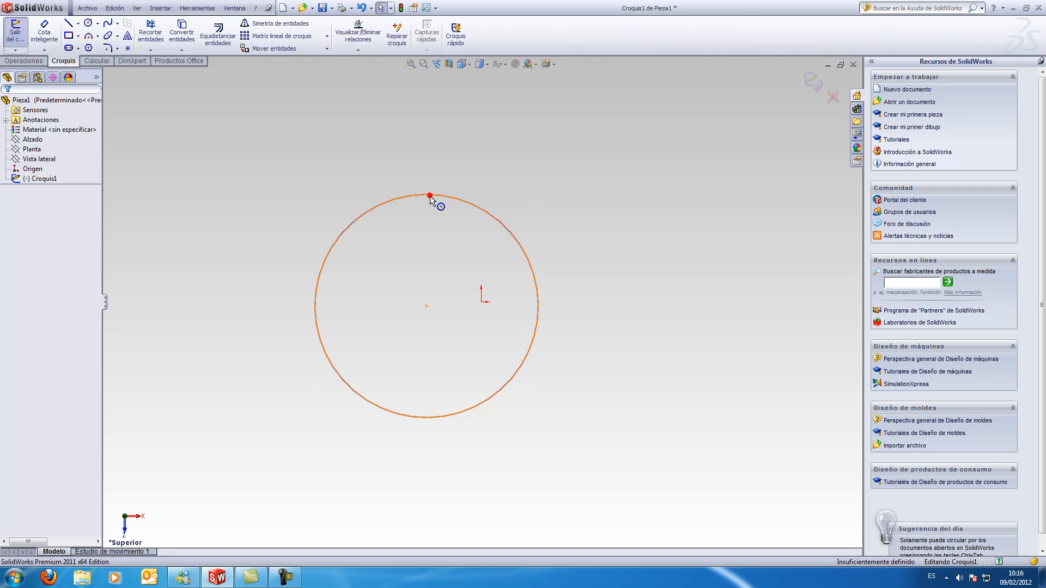
click(288, 284)
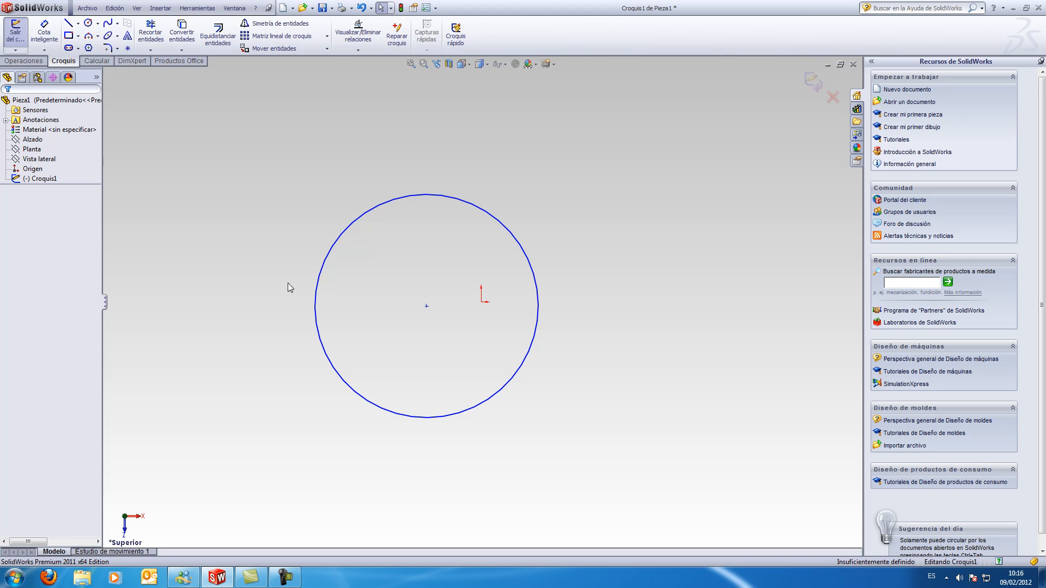
click(318, 279)
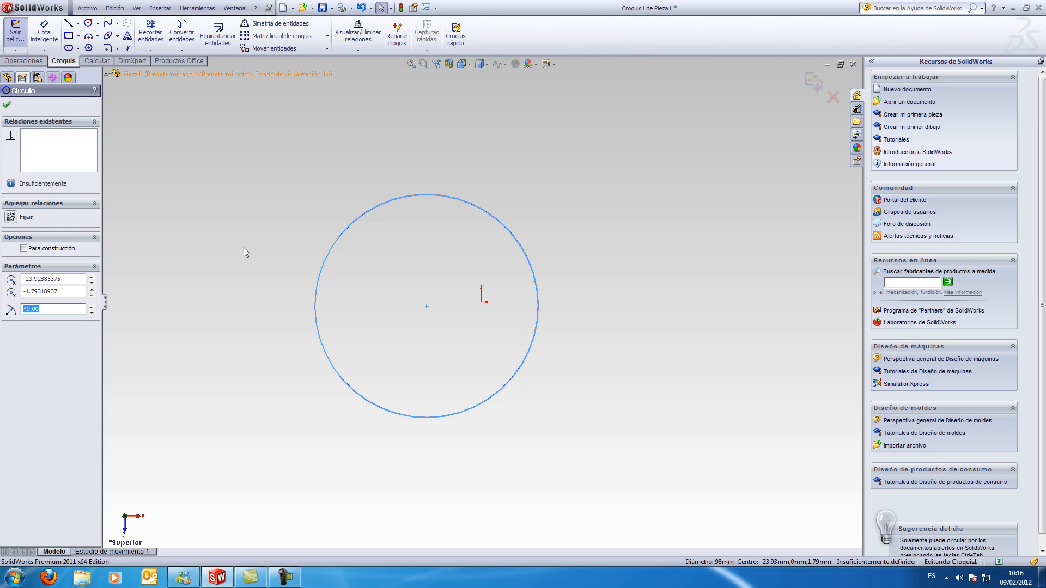
click(63, 292)
click(63, 310)
click(410, 166)
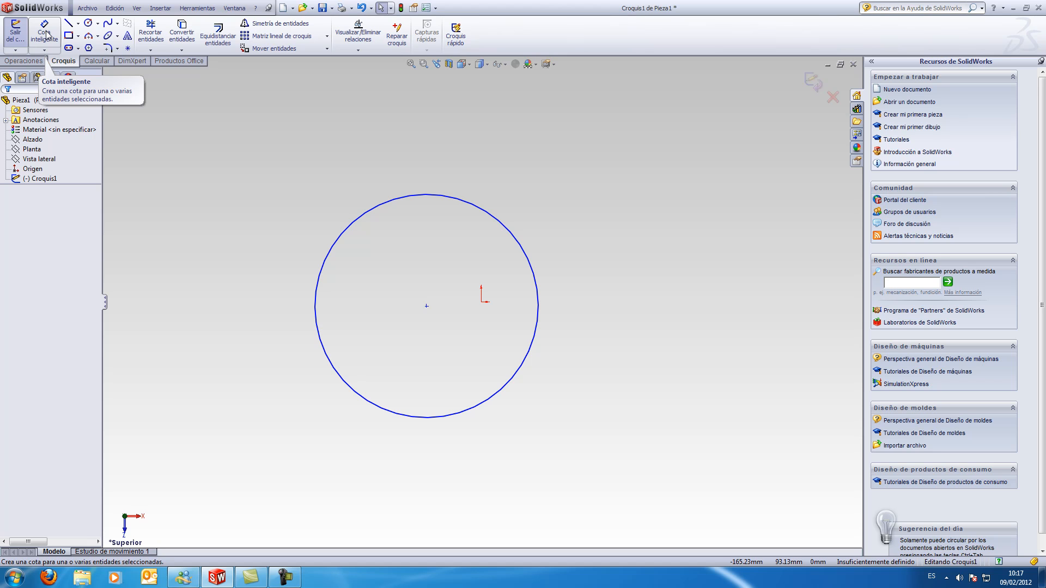
click(46, 36)
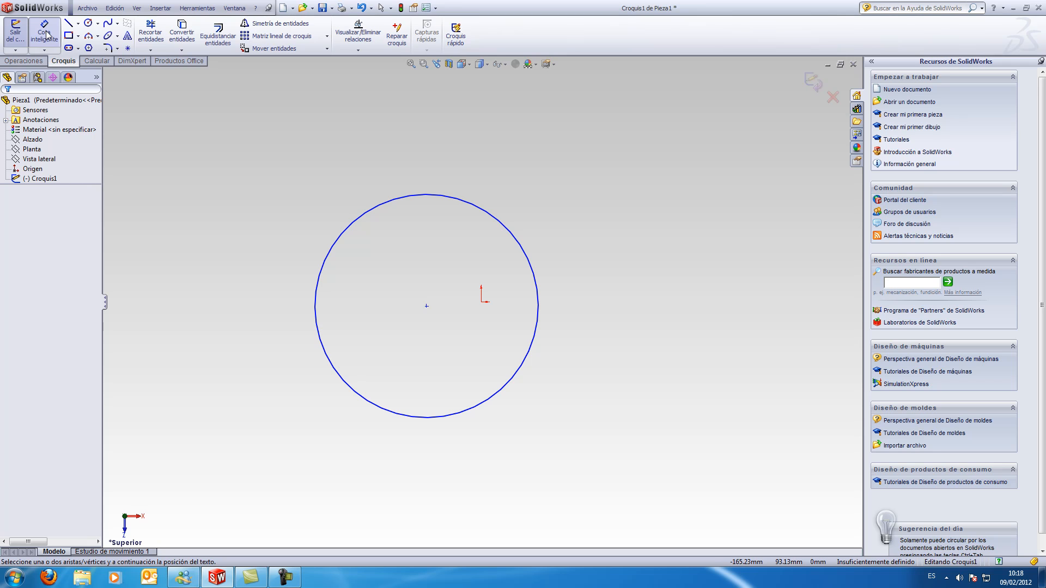
click(48, 36)
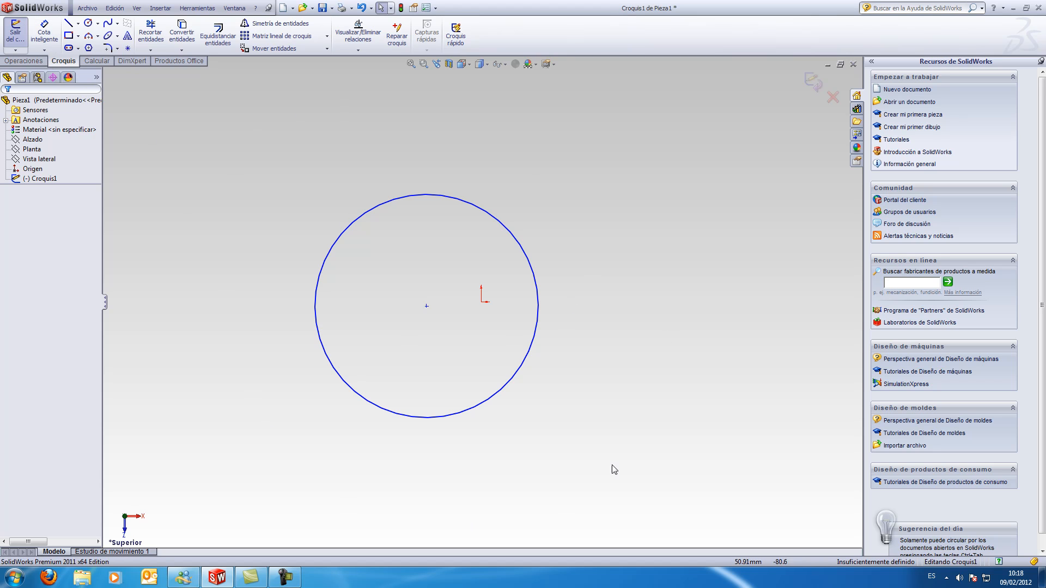
click(48, 39)
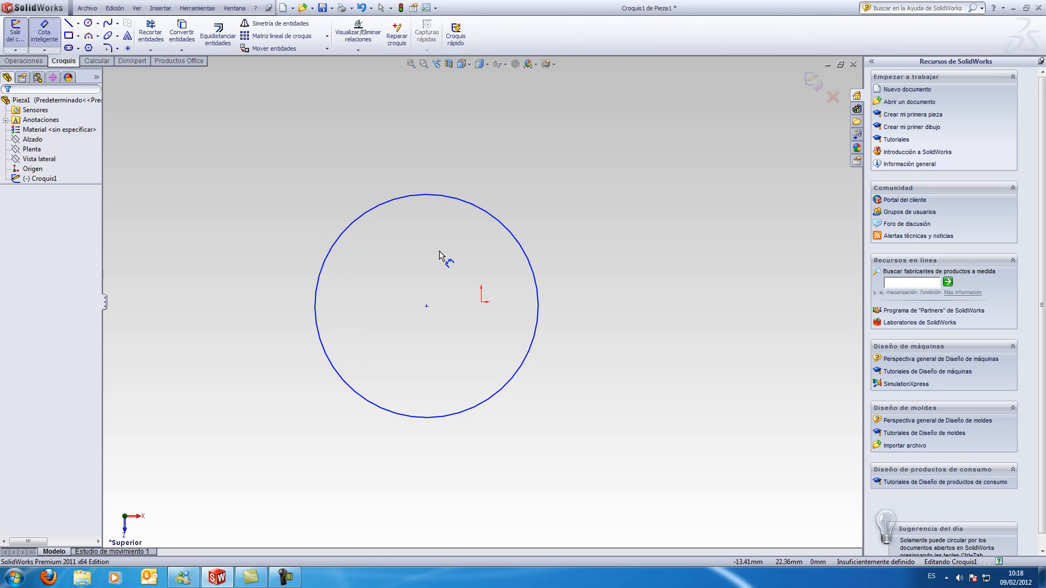
key(Escape)
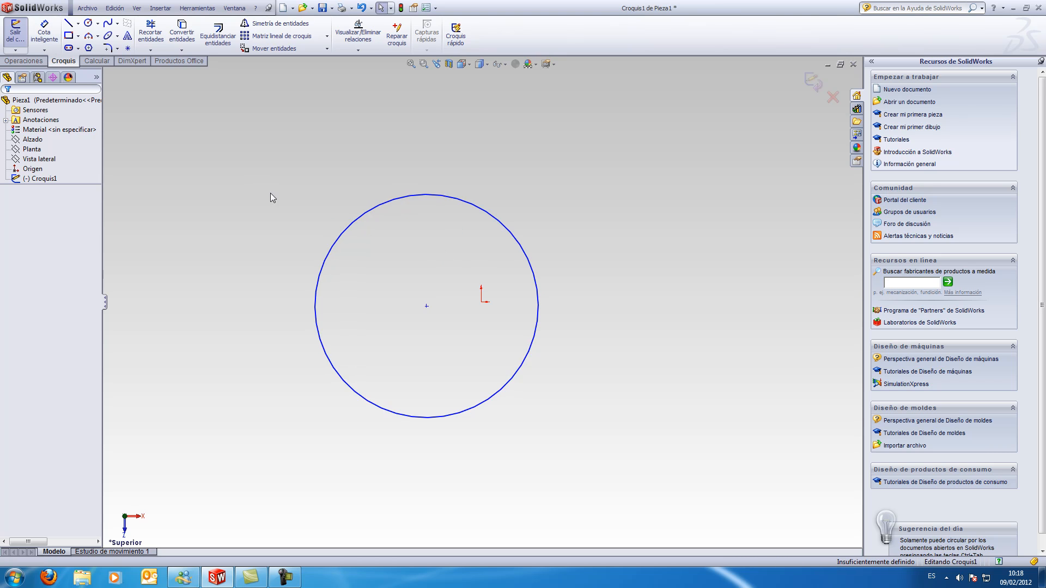
right_click(229, 162)
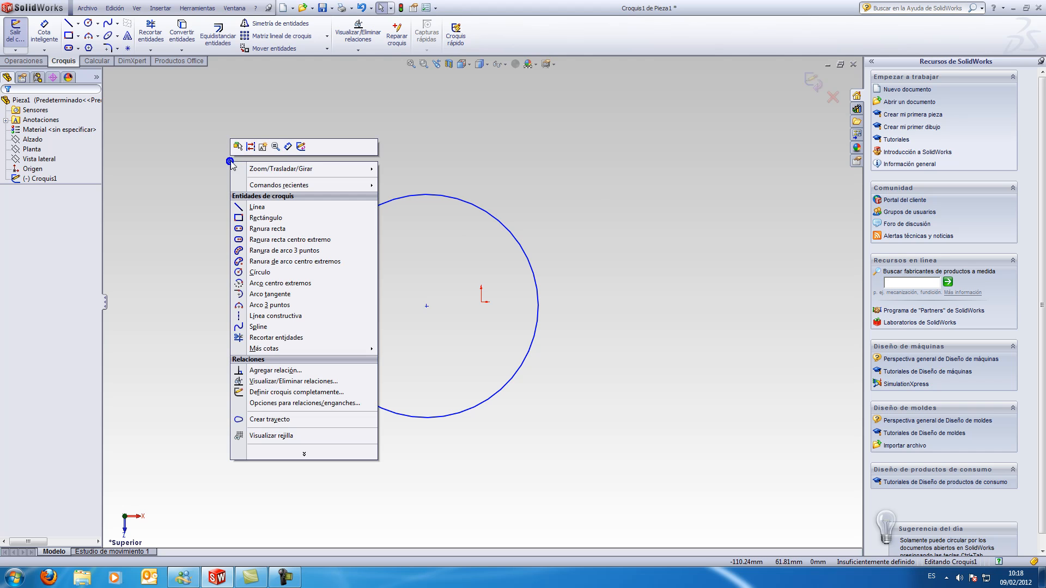
click(287, 147)
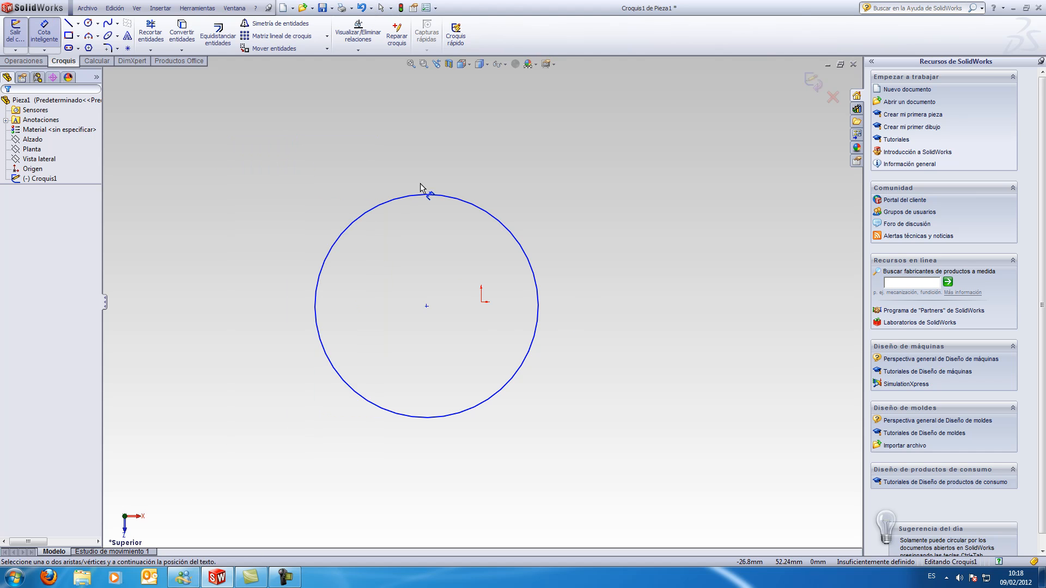
key(Escape)
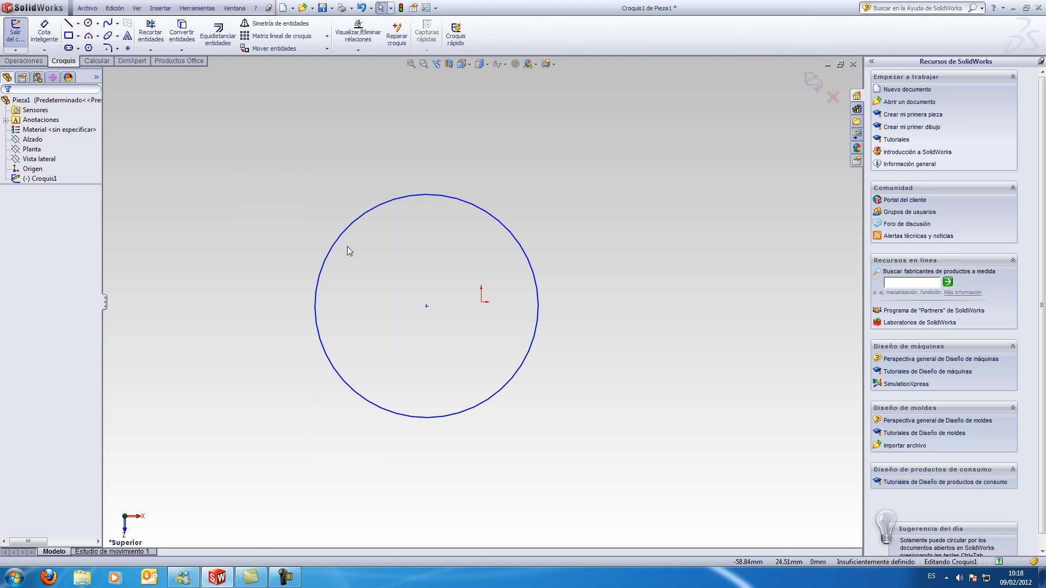
key(s)
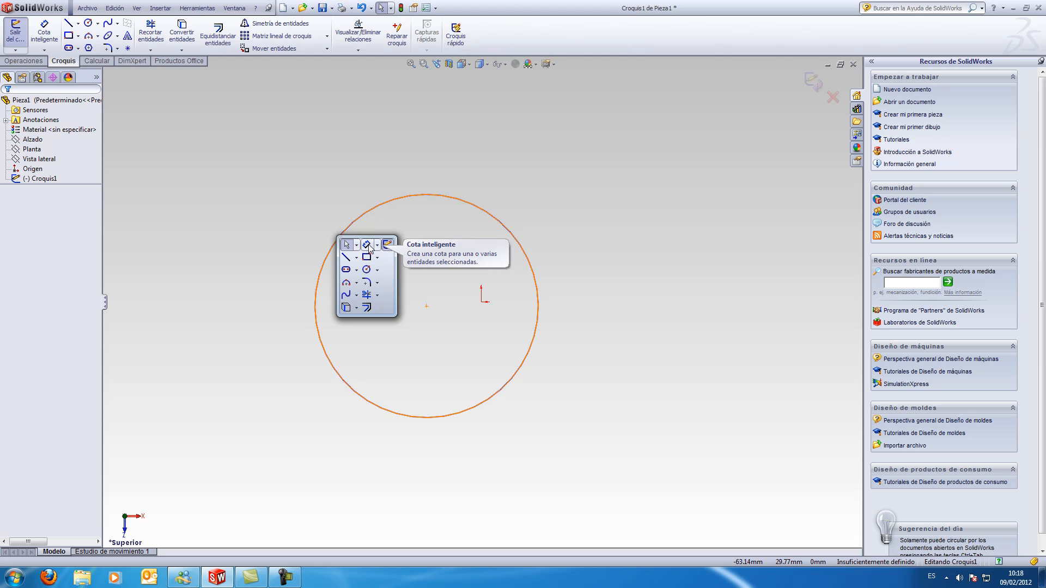
click(368, 246)
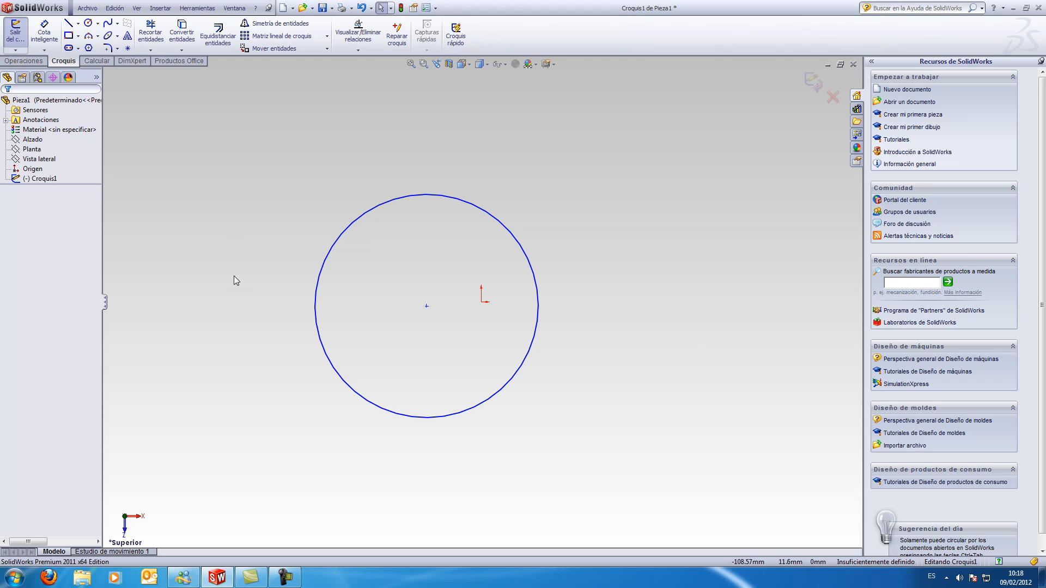
right_drag(234, 276, 253, 277)
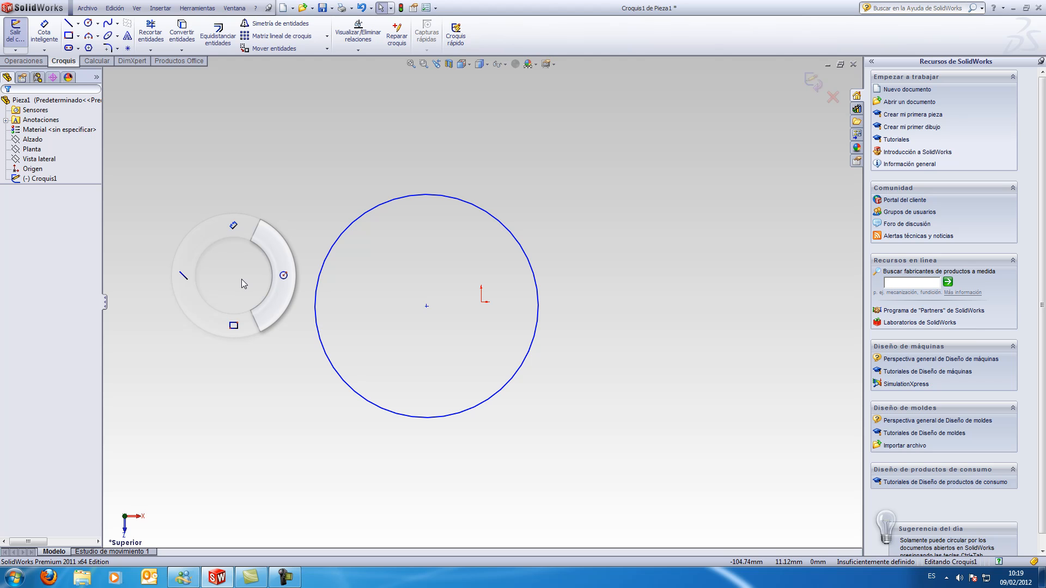
right_drag(242, 283, 233, 243)
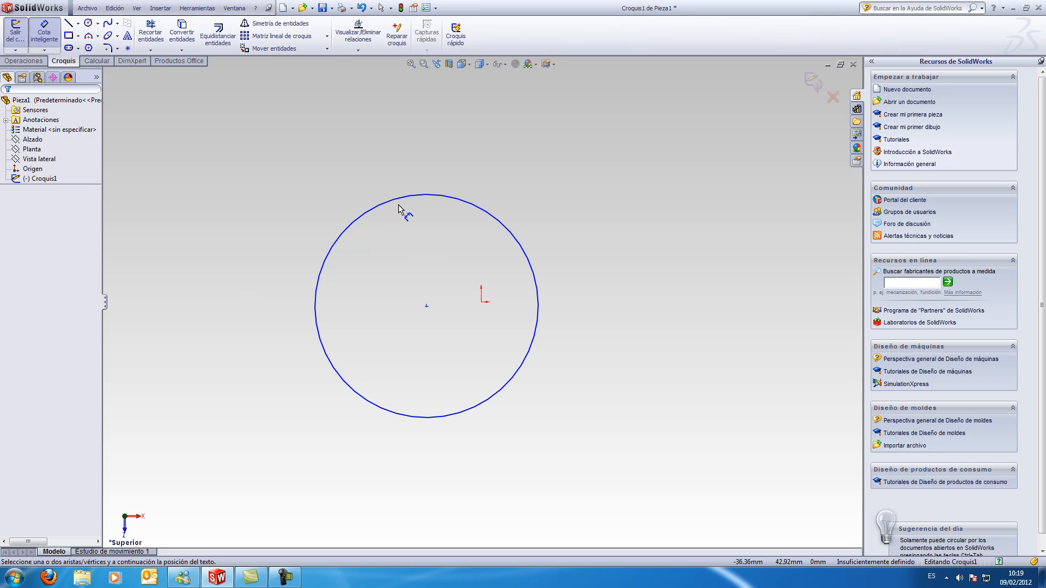
key(Escape)
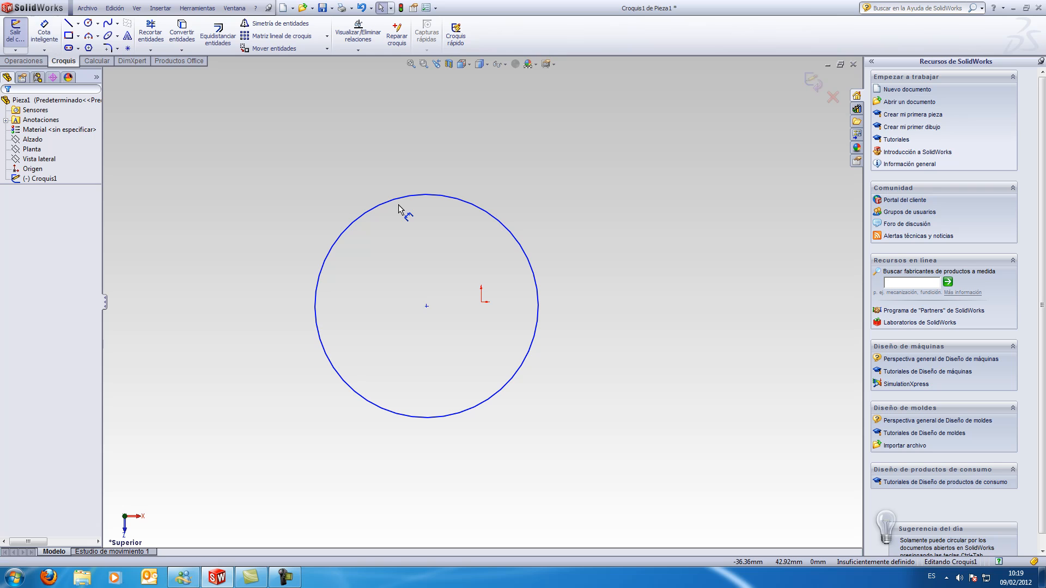
click(54, 26)
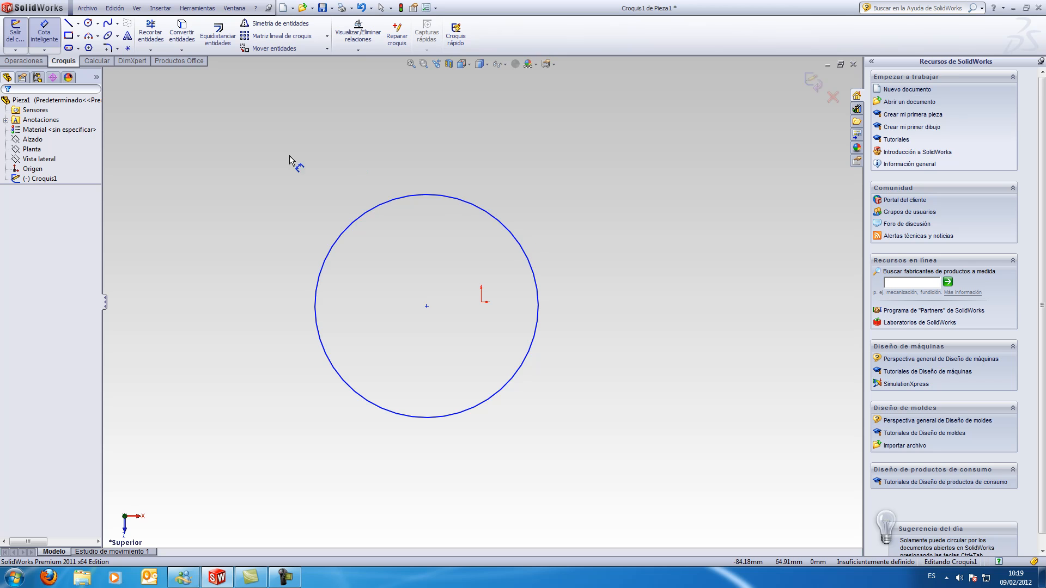
click(45, 30)
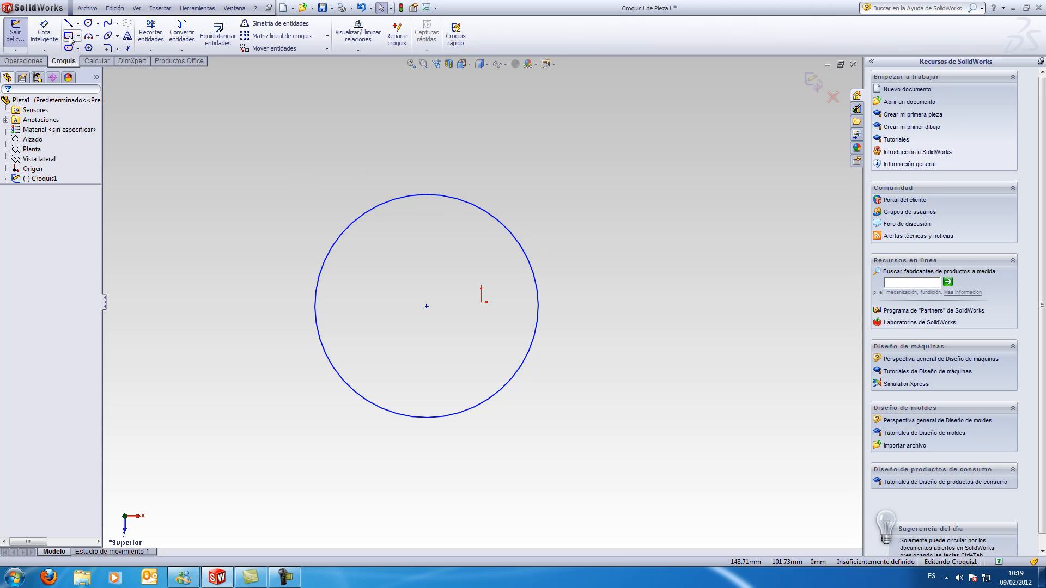
Step: Sketch a corner rectangle about 82 mm wide and 76 mm high to the right of the circle
click(627, 219)
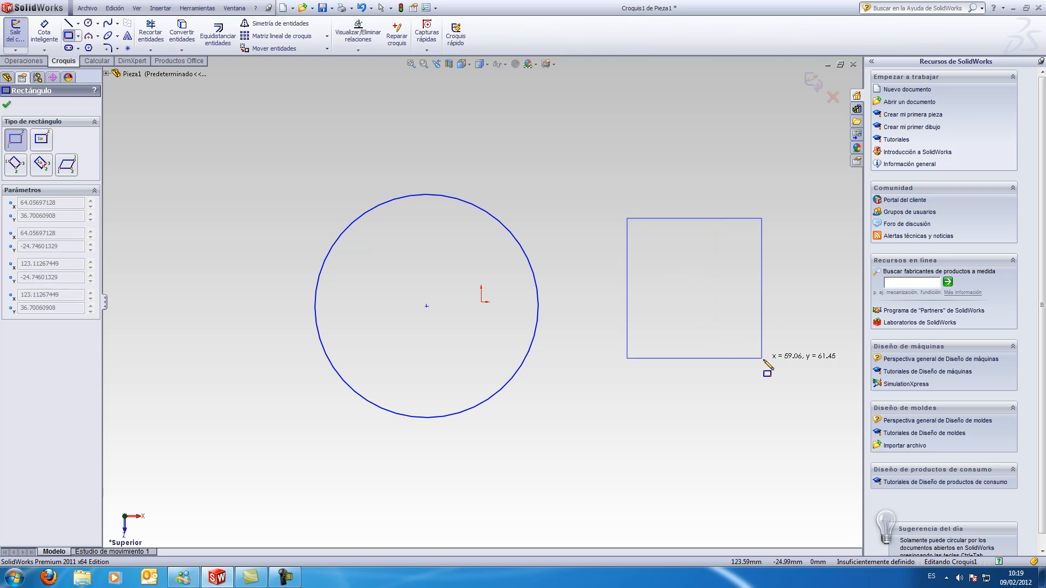
click(815, 391)
key(Escape)
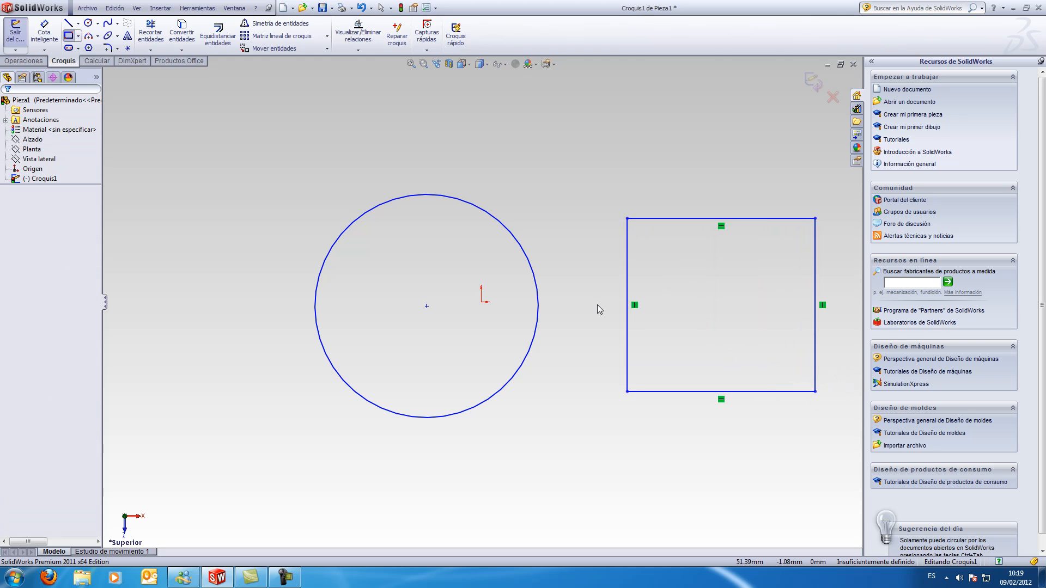
Step: Dimension the circle's diameter and the length of the rectangle's upper edge, accepting the values as drawn
click(33, 30)
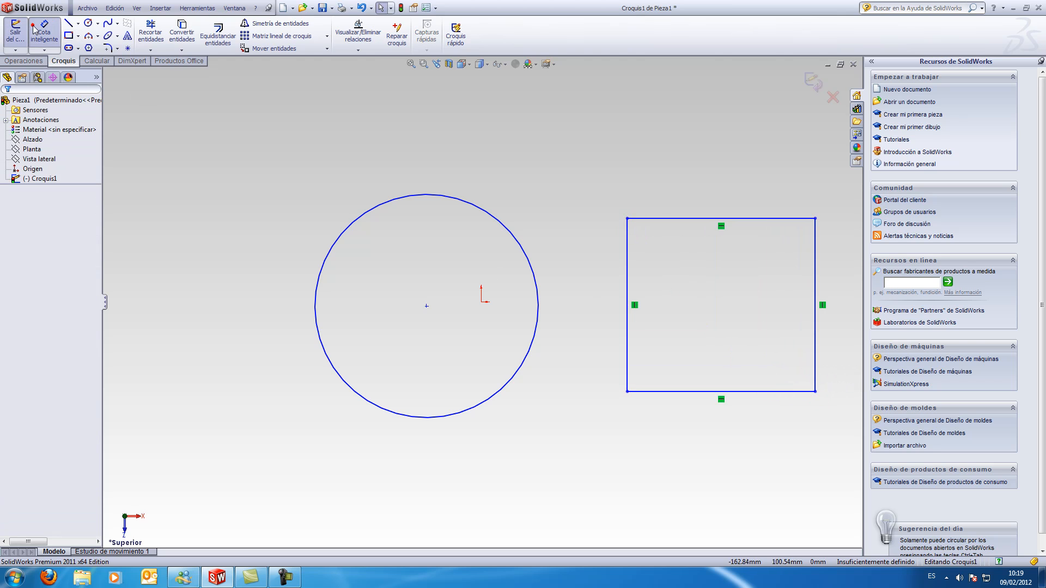
click(507, 234)
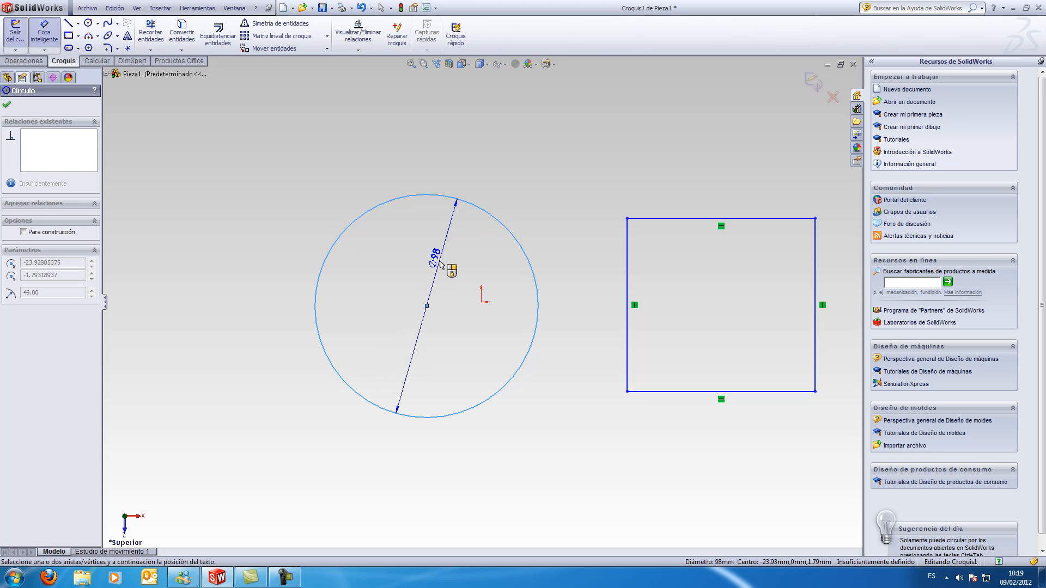
click(438, 255)
click(707, 228)
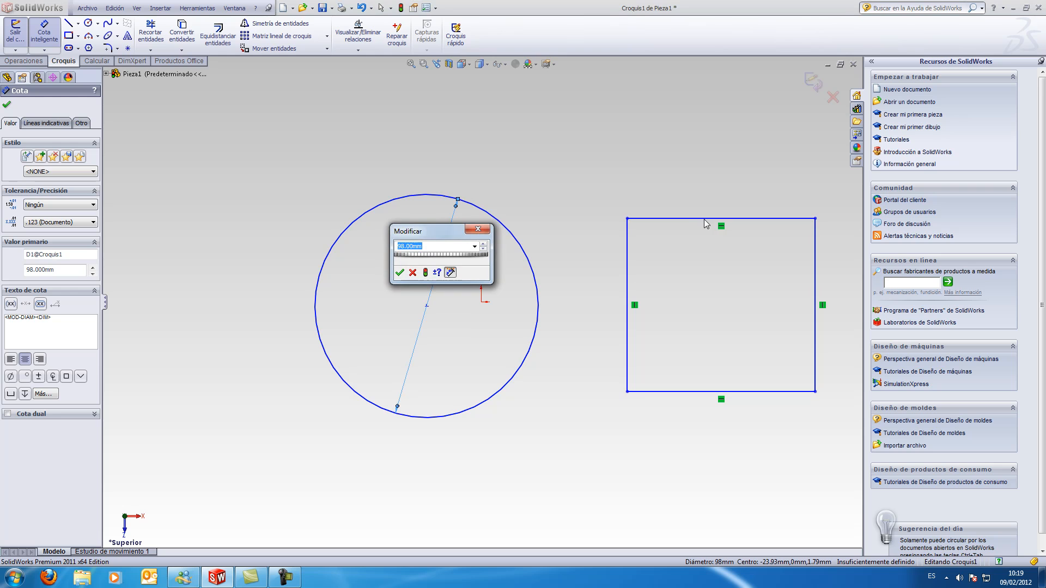
click(399, 272)
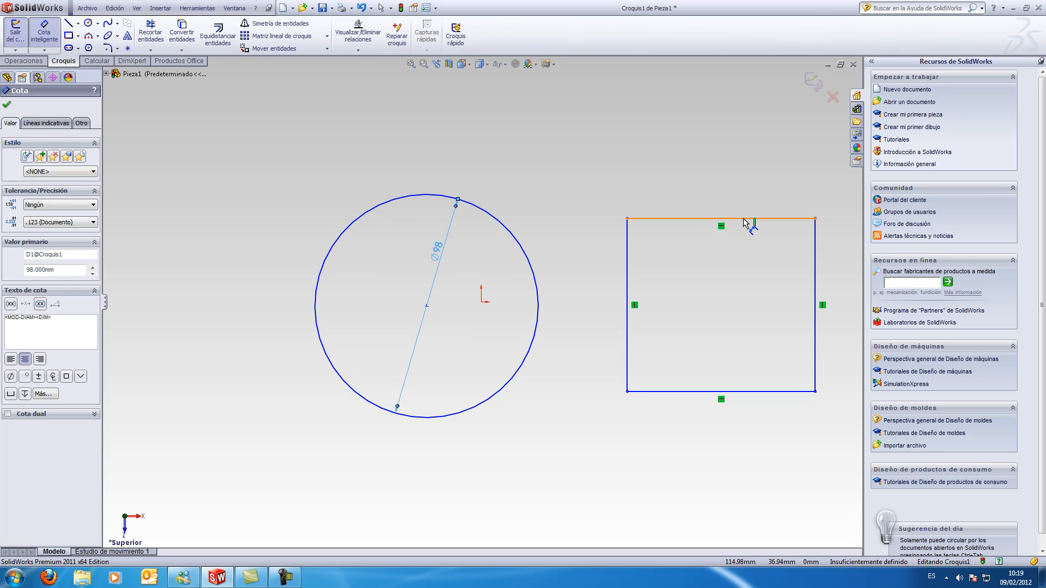
click(742, 218)
click(730, 188)
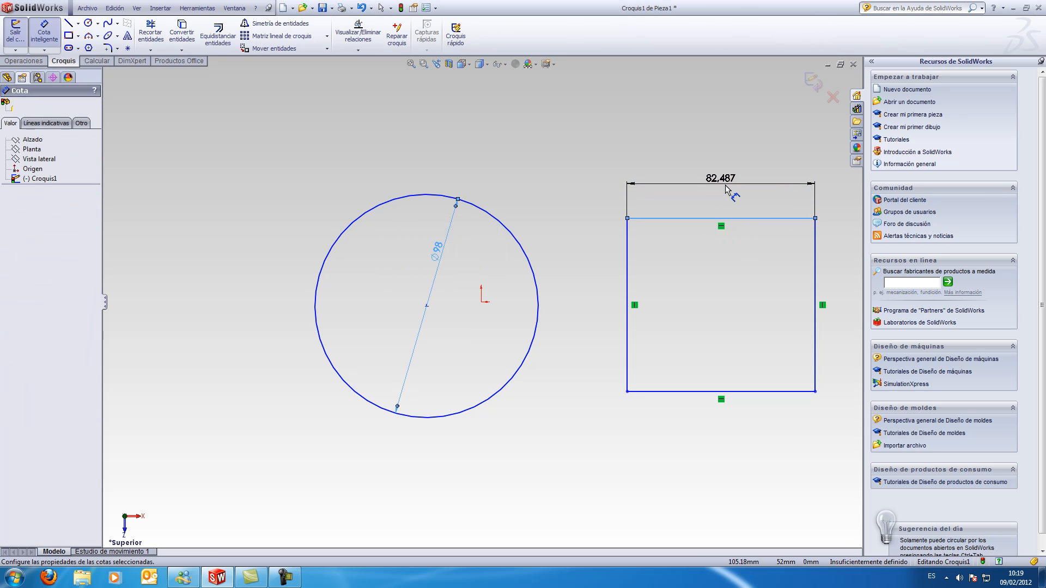
click(689, 203)
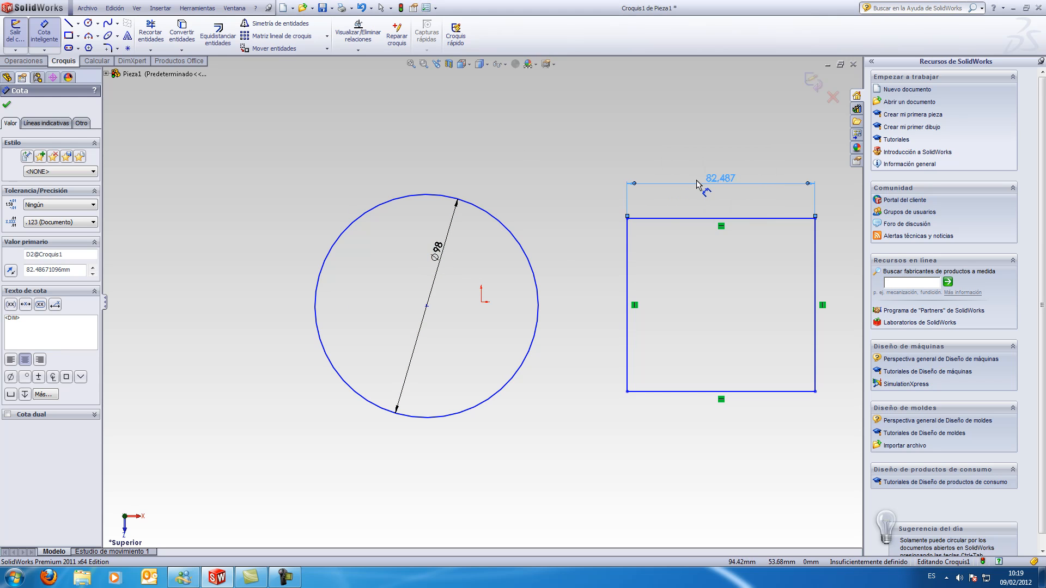
Step: Delete the rectangle's width dimension and the circle's diameter dimension
key(Escape)
click(647, 185)
key(Delete)
click(441, 250)
key(Delete)
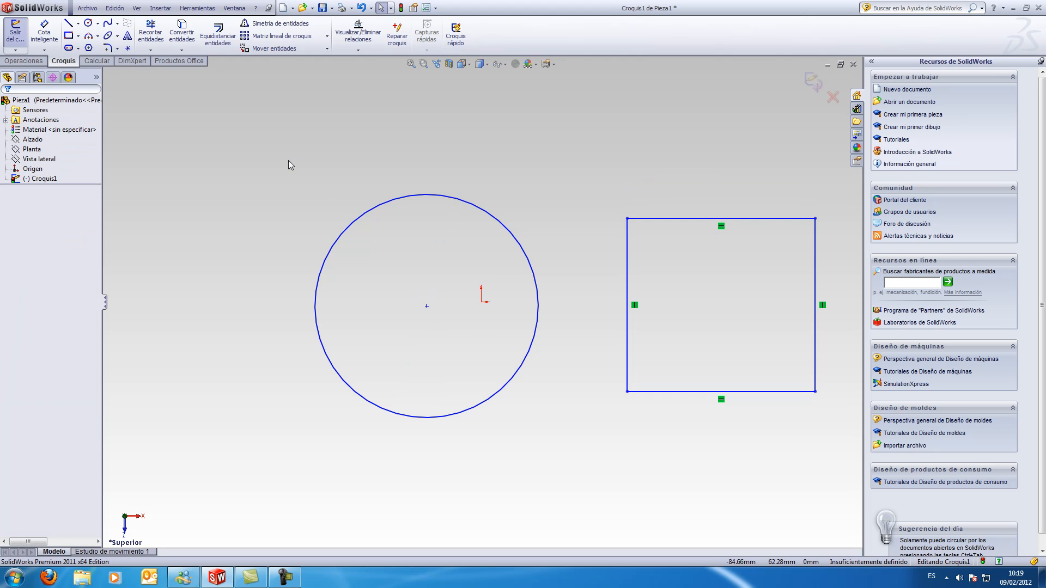
Step: Dimension the rectangle's upper edge with Smart Dimension and set its length to 90 mm
click(44, 31)
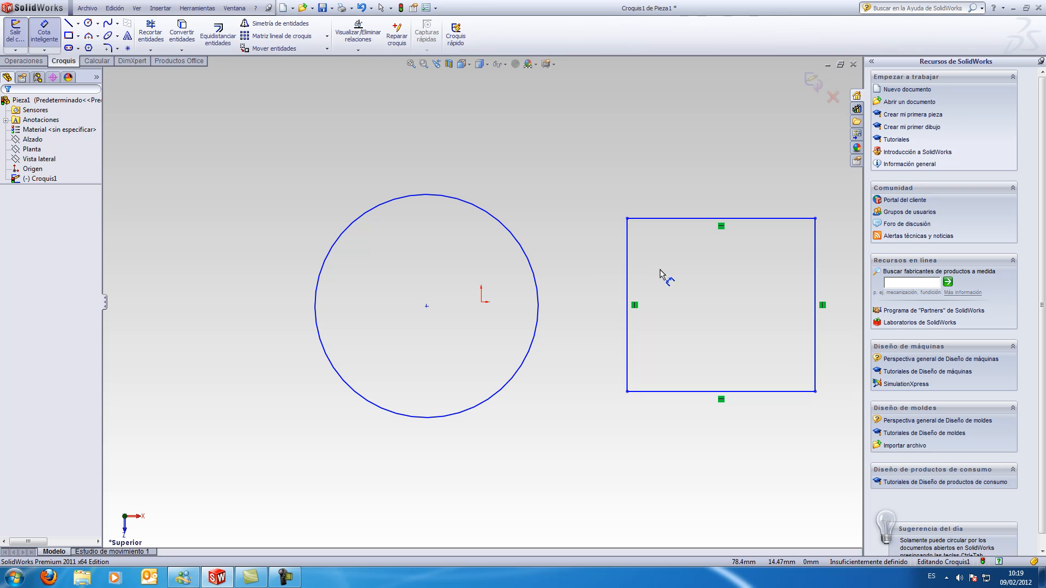
ctrl+middle_drag(700, 277, 644, 282)
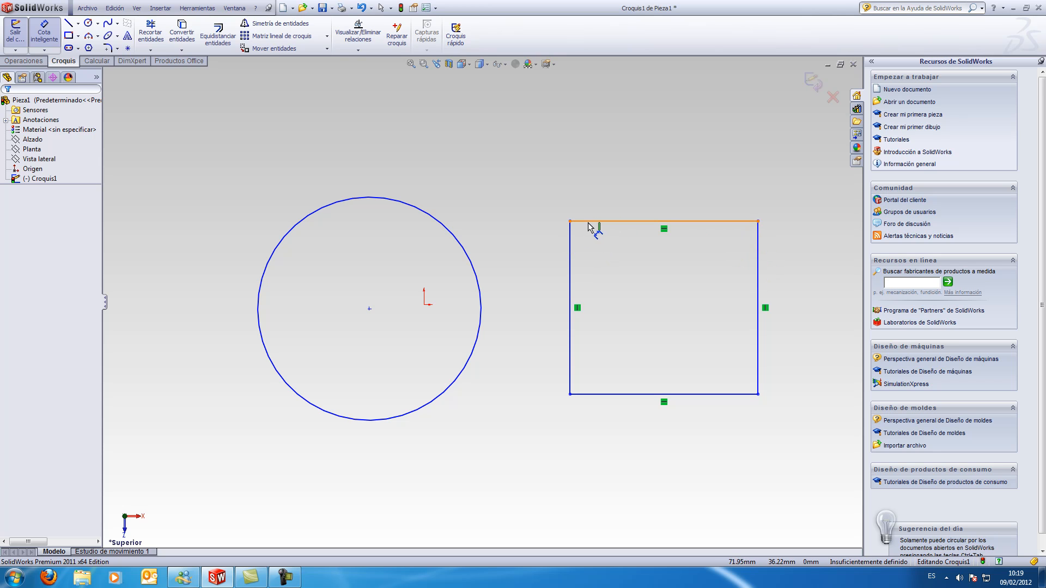
click(628, 222)
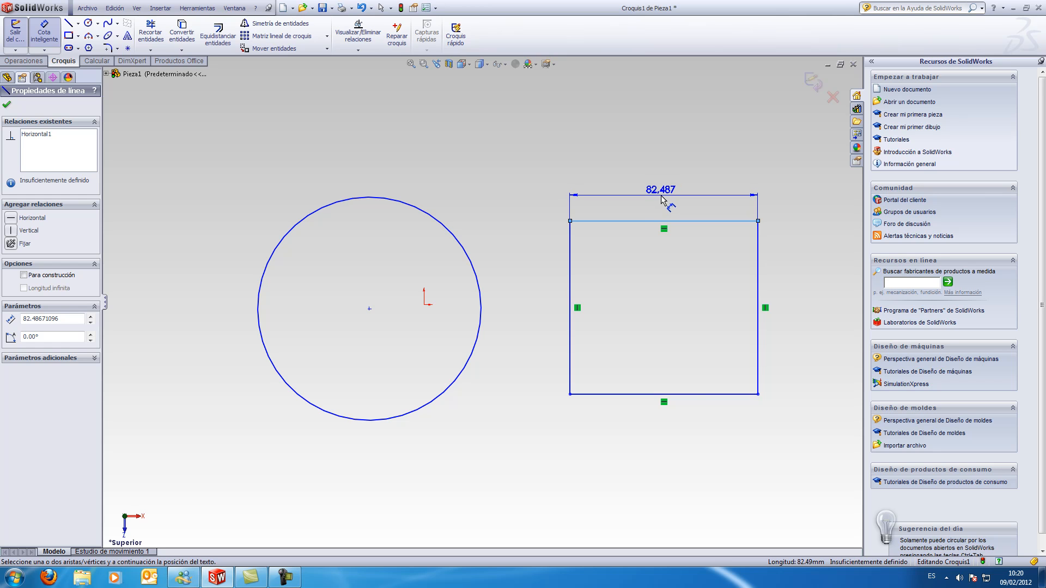
click(662, 200)
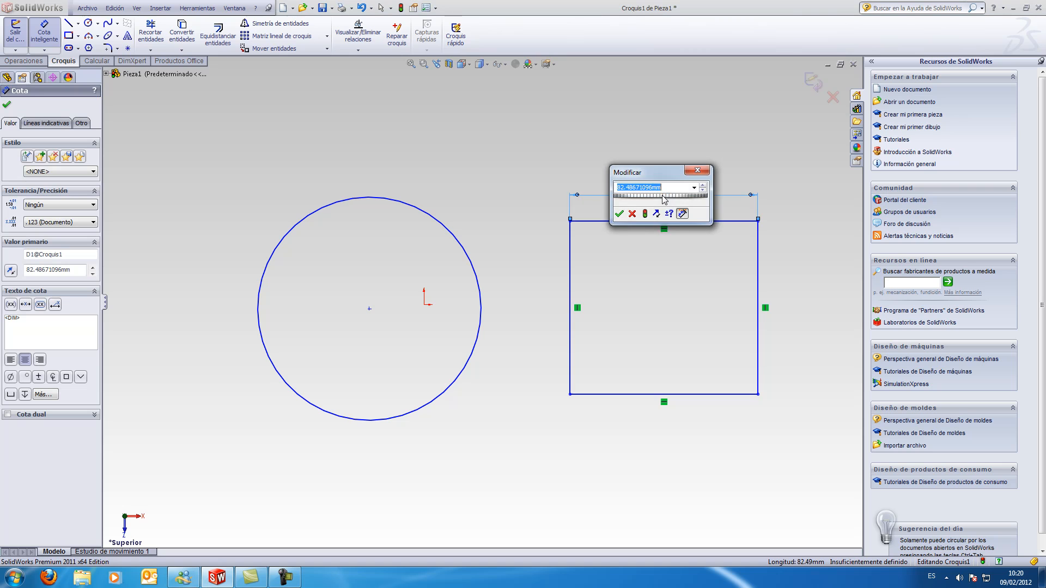
drag(666, 174, 508, 134)
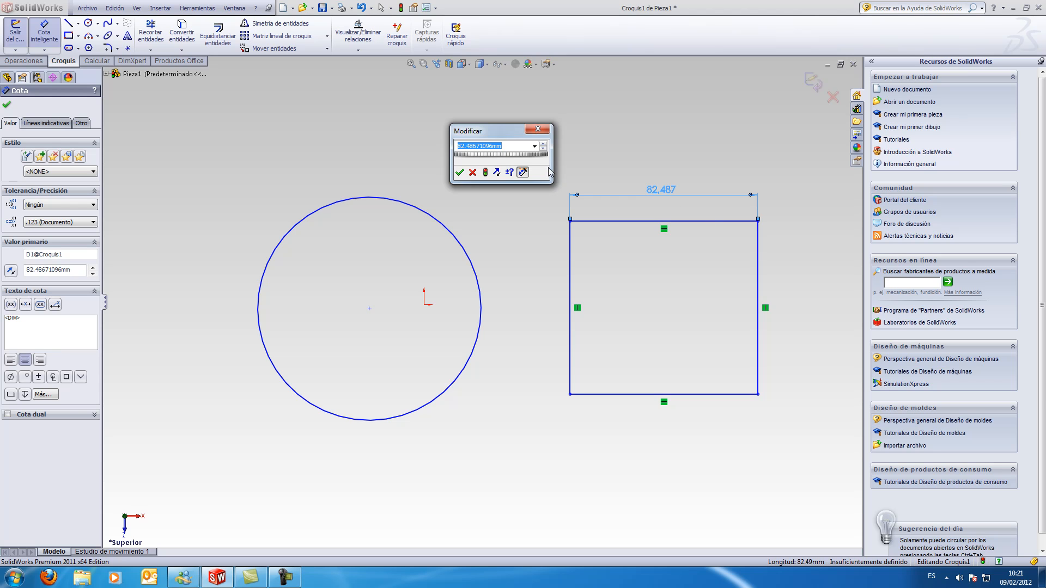
text(90)
key(Return)
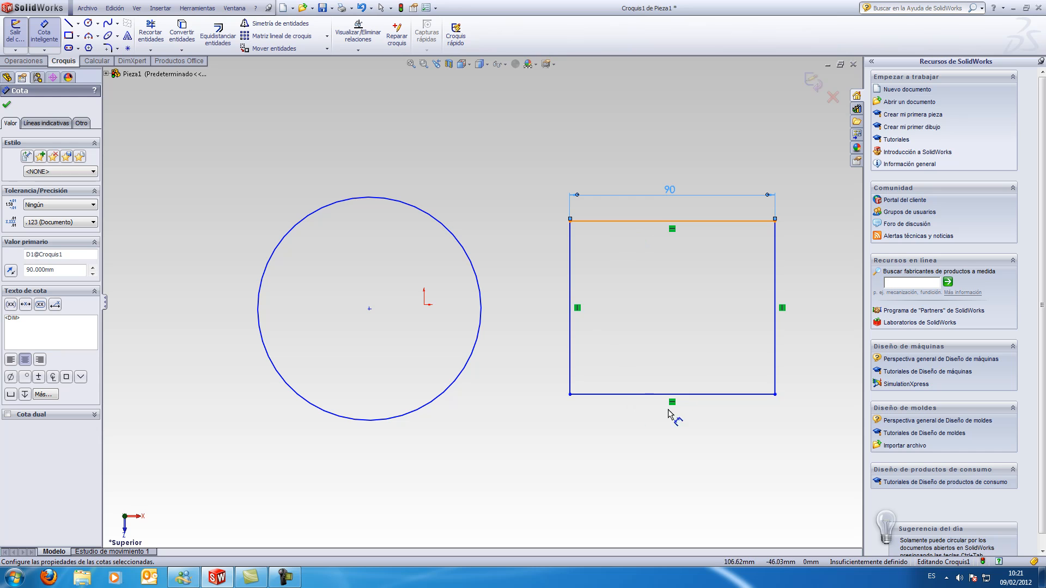
Step: Try to dimension the horizontal distance between the rectangle's two lower corners
click(571, 394)
click(775, 393)
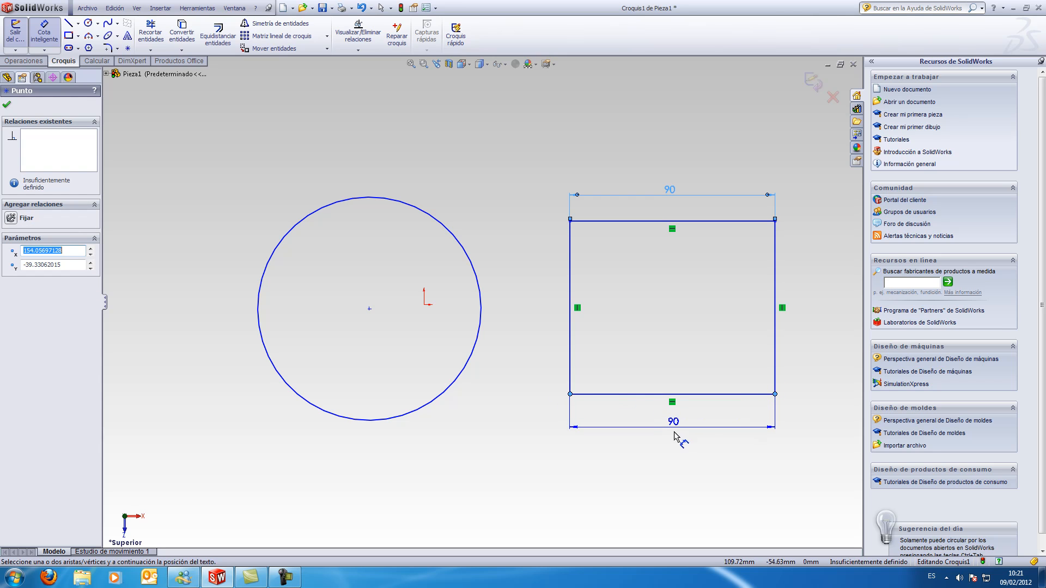
click(672, 420)
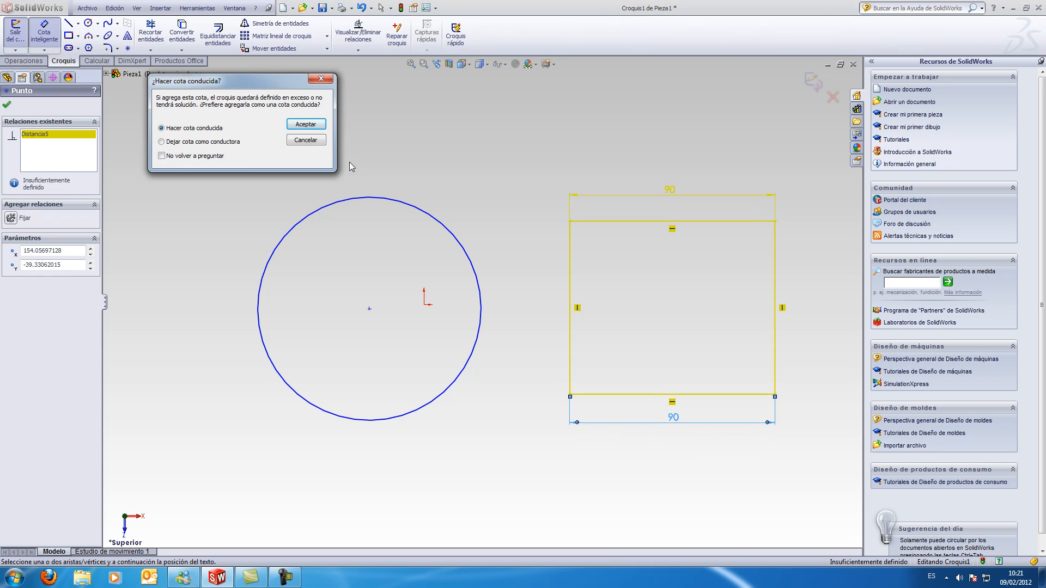
click(305, 140)
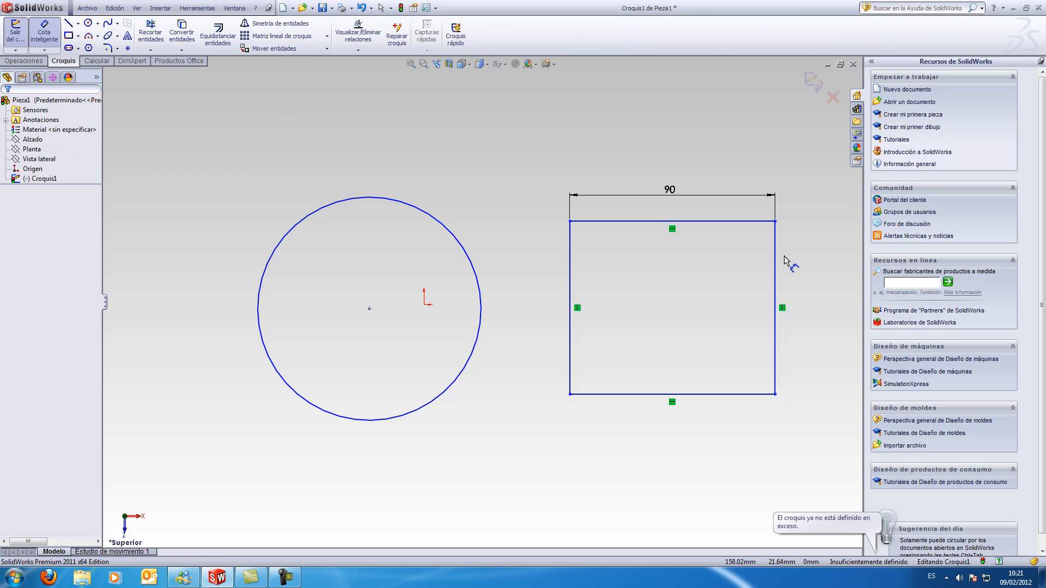
Step: Dimension the vertical distance between the rectangle's two right-hand corners and set it to 60 mm
click(775, 221)
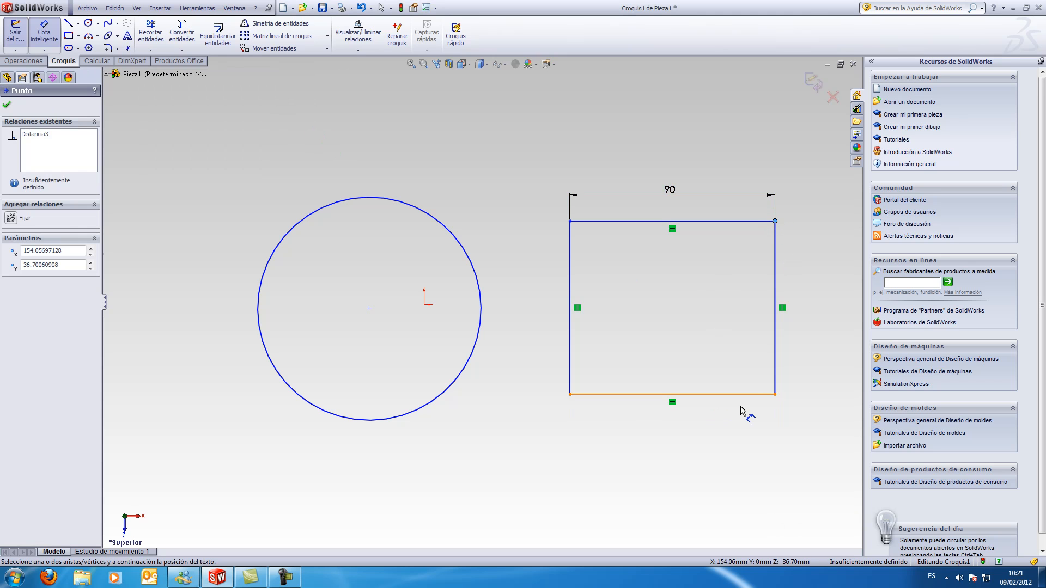
click(775, 394)
click(819, 303)
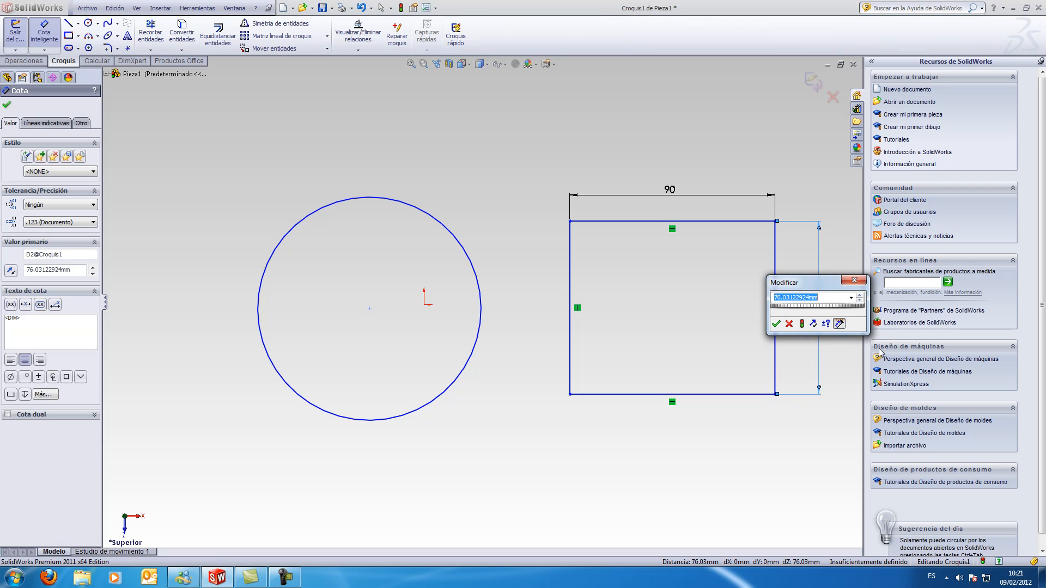
text(60)
key(Return)
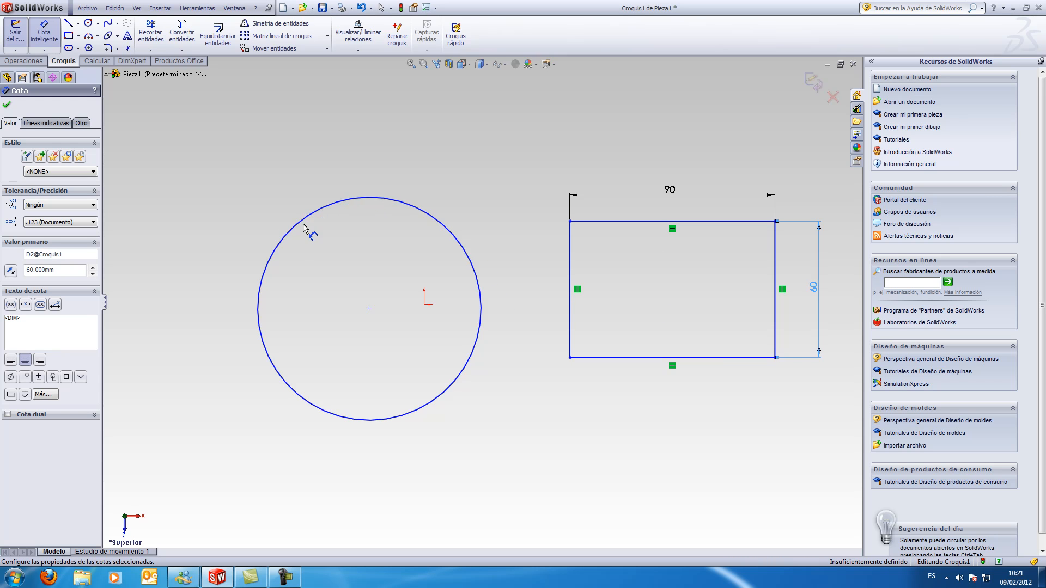
Step: Dimension the circle's diameter and set it to 90 mm
click(406, 206)
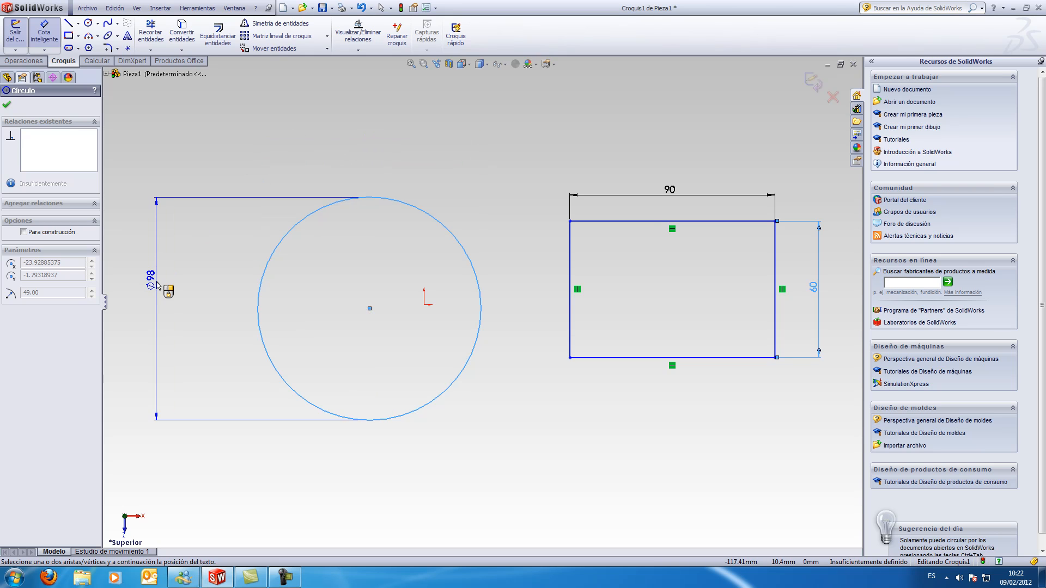
click(199, 315)
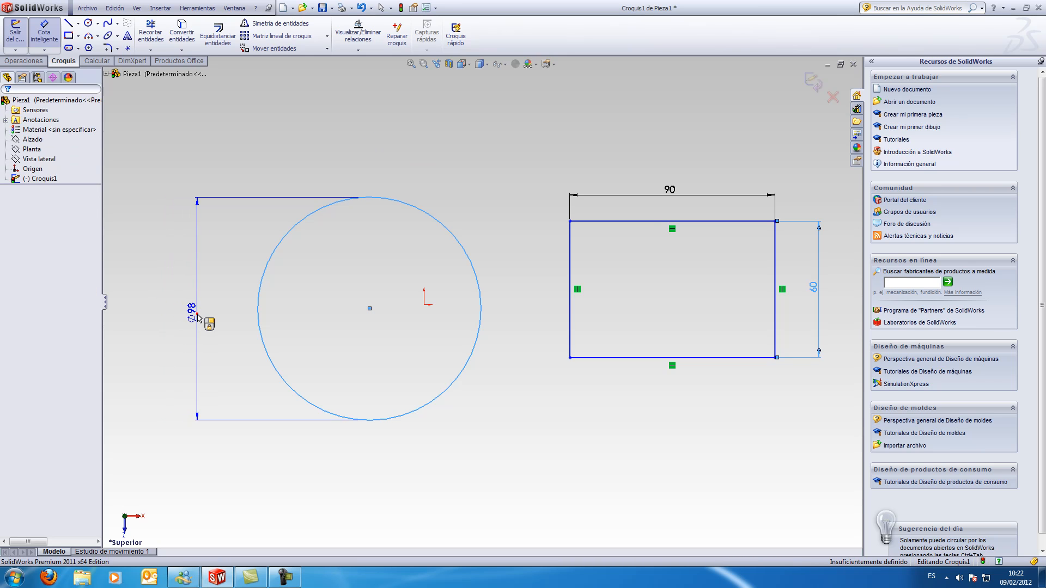
click(220, 325)
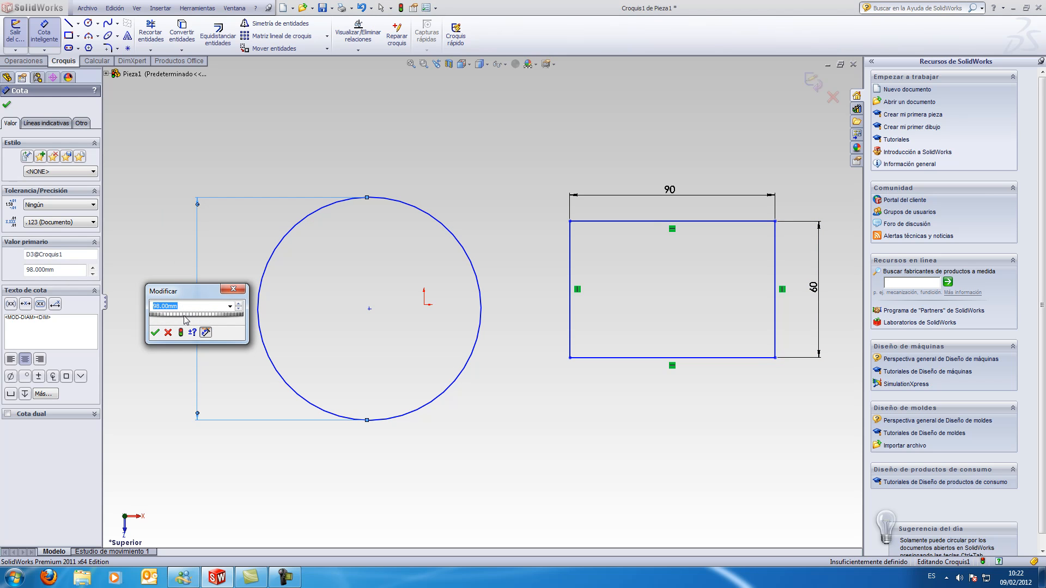
text(90)
key(Return)
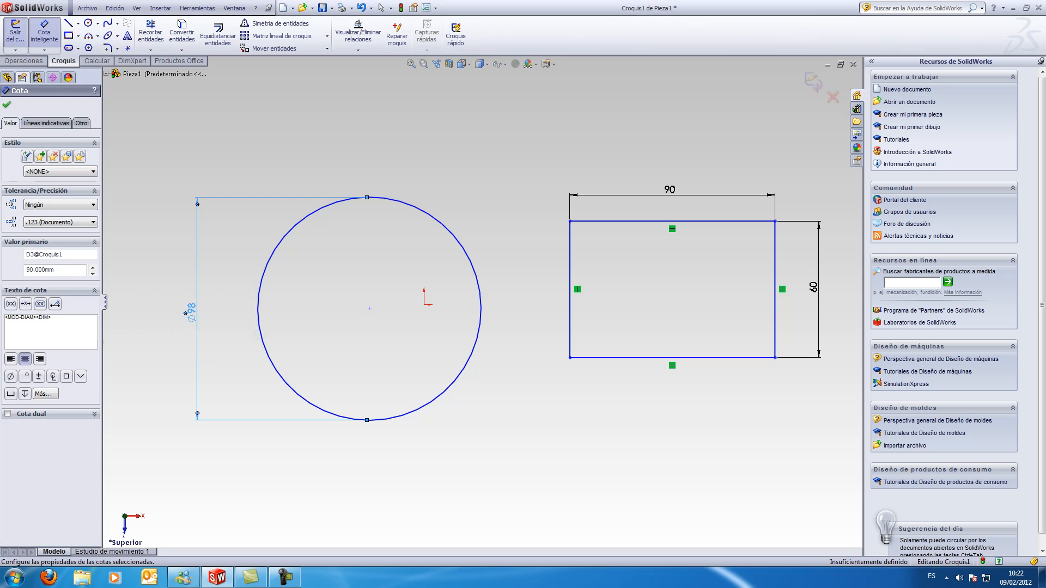
key(Escape)
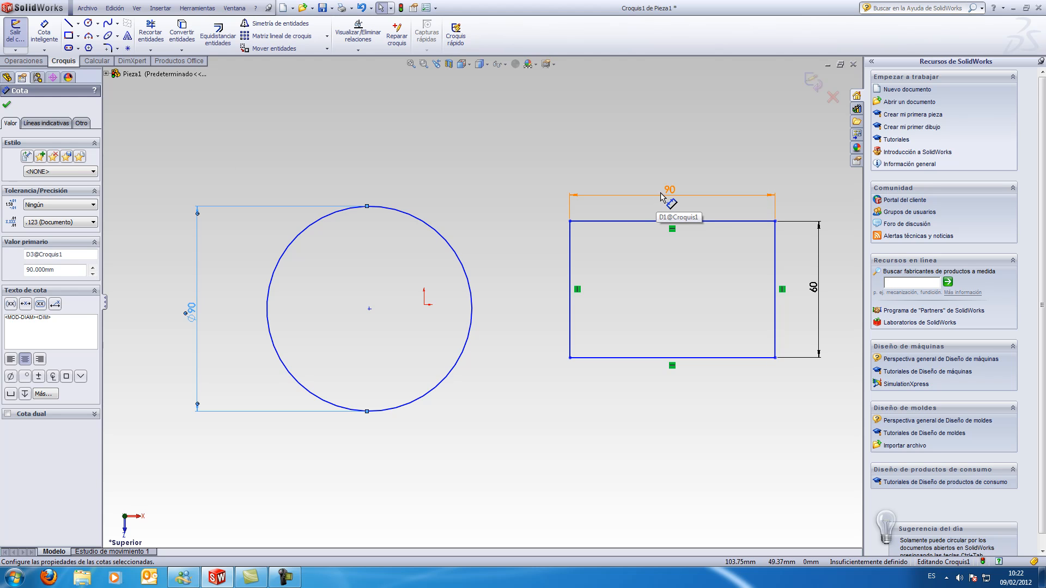
Step: Sketch a circle with a radius of about 15.7 mm below the rectangle
click(88, 22)
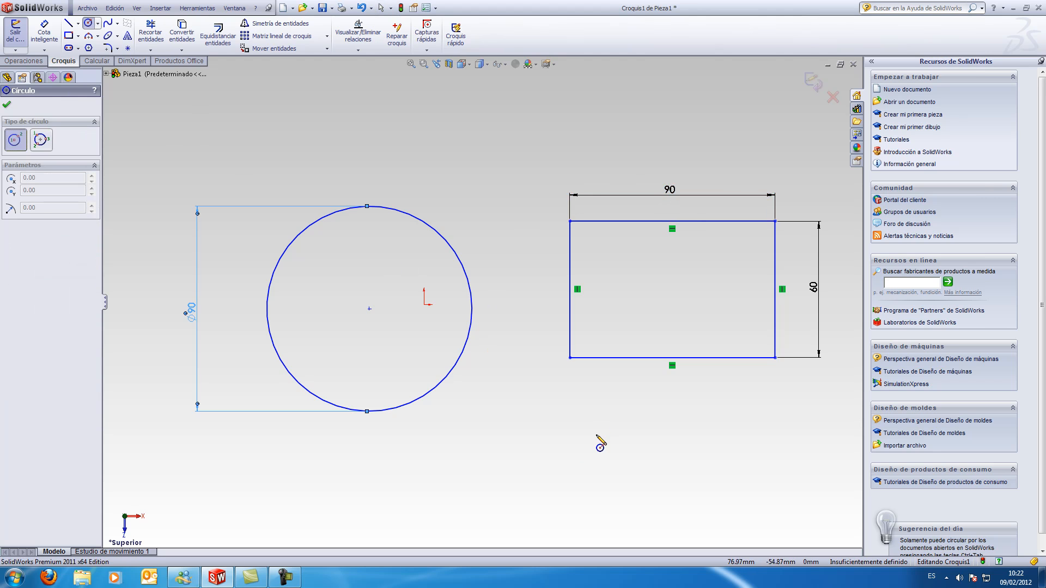
click(552, 448)
click(574, 420)
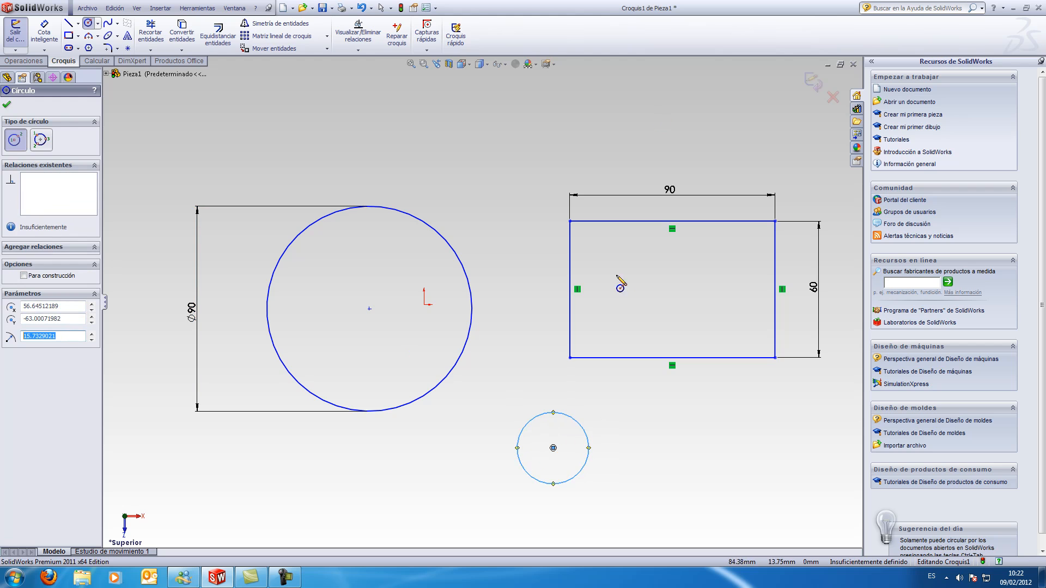
Step: Delete the small circle, the large circle and the rectangle together with all their dimensions
key(Escape)
drag(611, 484, 516, 413)
key(Escape)
key(Delete)
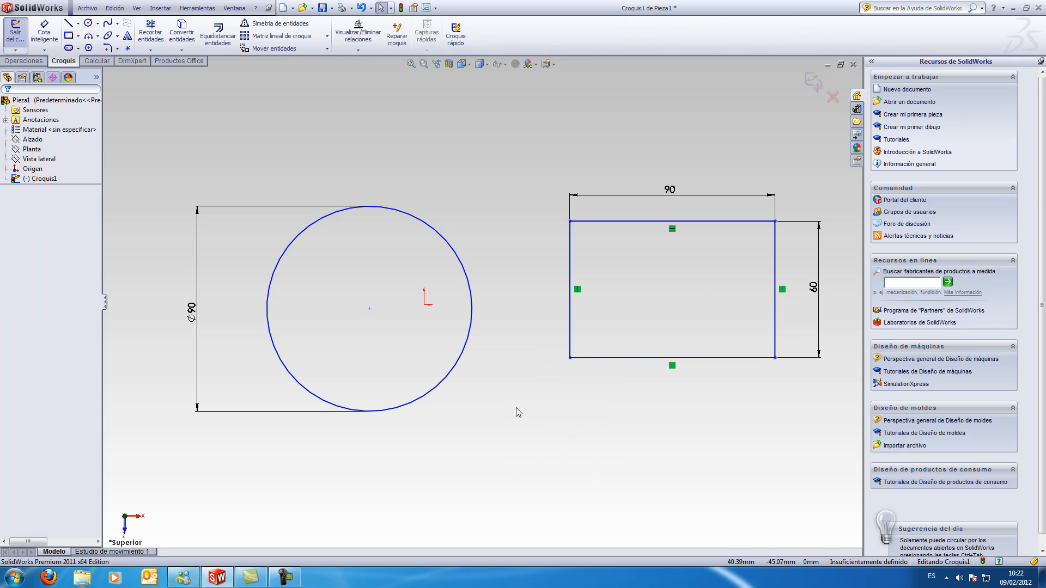
drag(844, 473, 175, 154)
key(Delete)
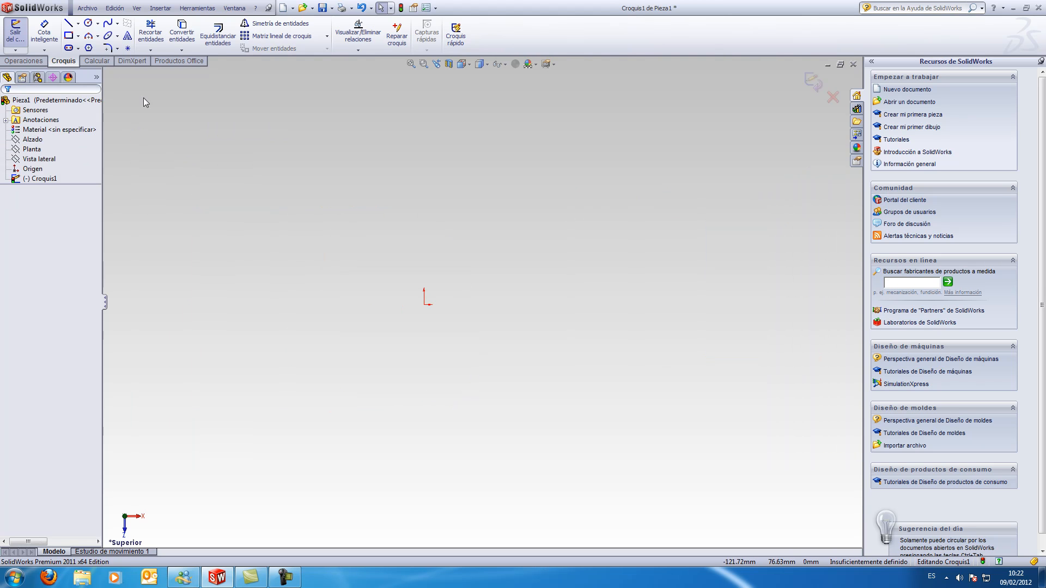
Step: Sketch a corner rectangle about 75 mm wide and 75 mm high enclosing the origin
click(87, 23)
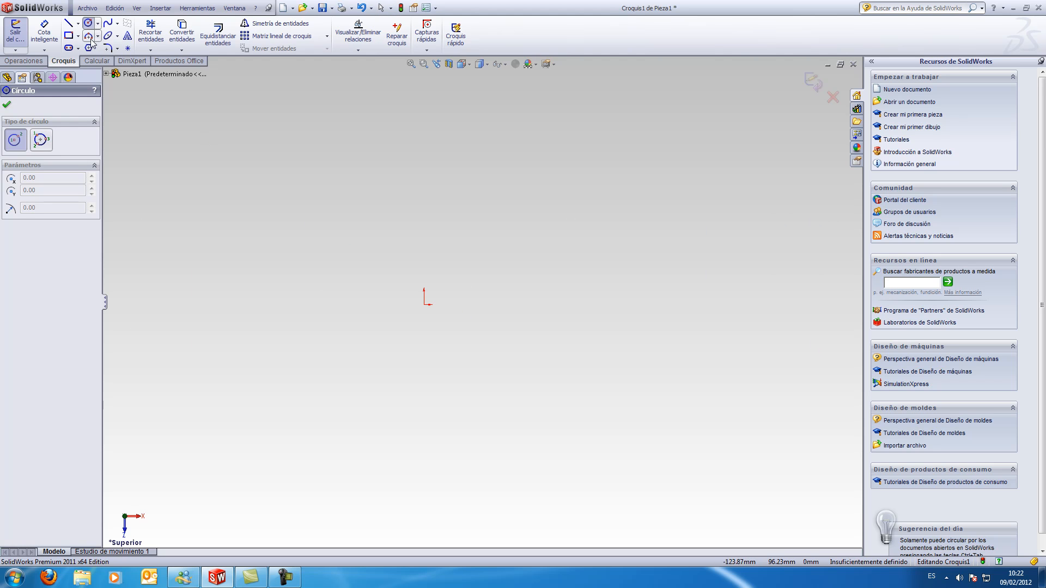
click(69, 35)
click(358, 222)
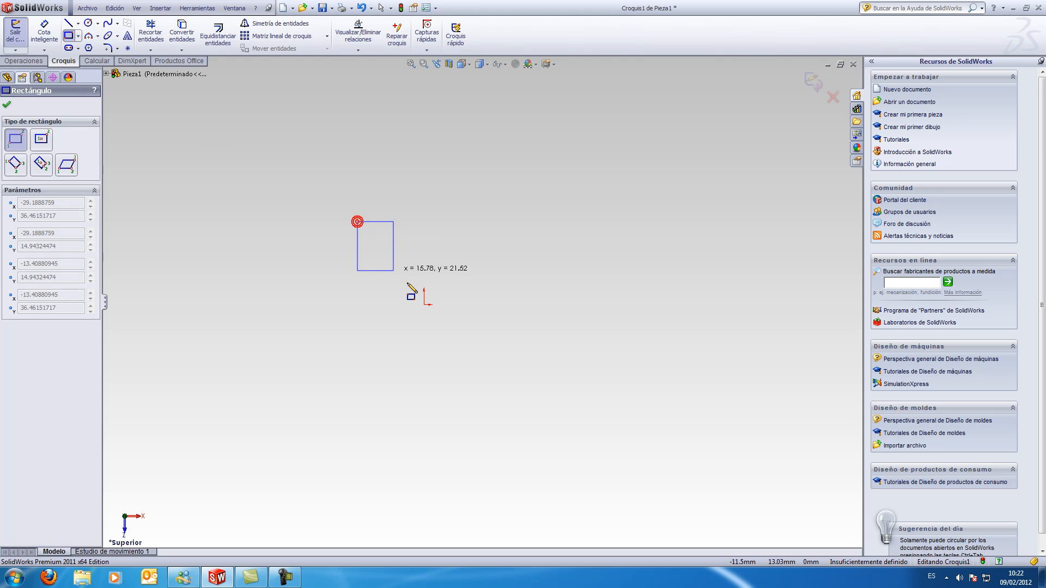
click(528, 391)
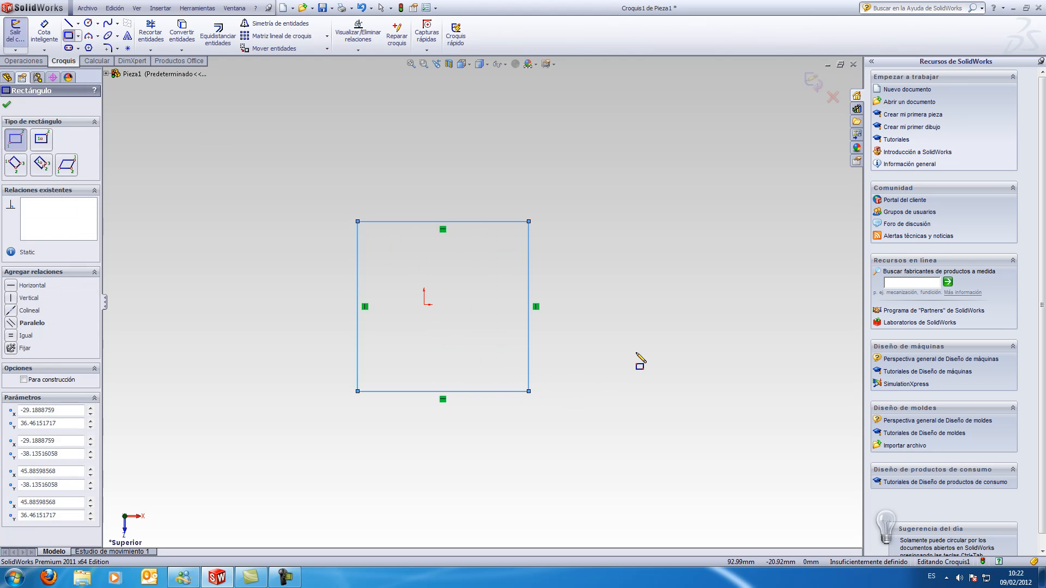
Step: Dimension the rectangle's upper edge with Smart Dimension and set its length to 80 mm
click(58, 32)
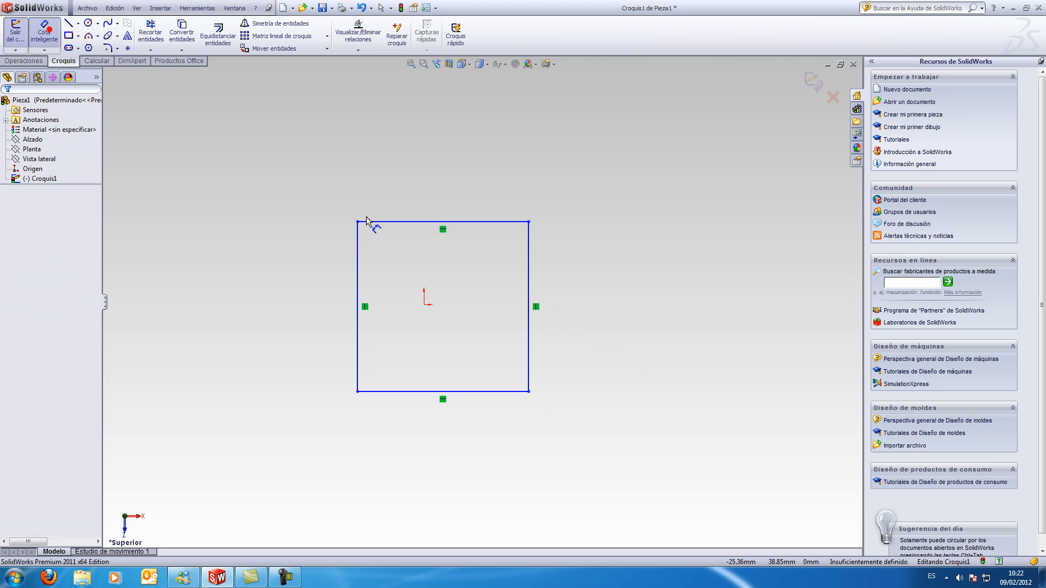
click(385, 221)
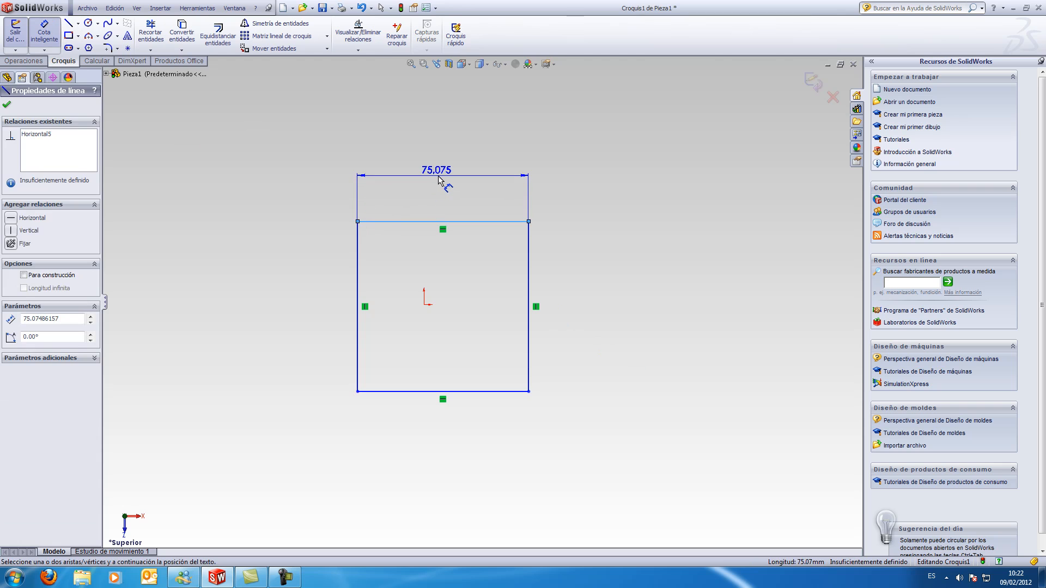
click(438, 176)
key(Return)
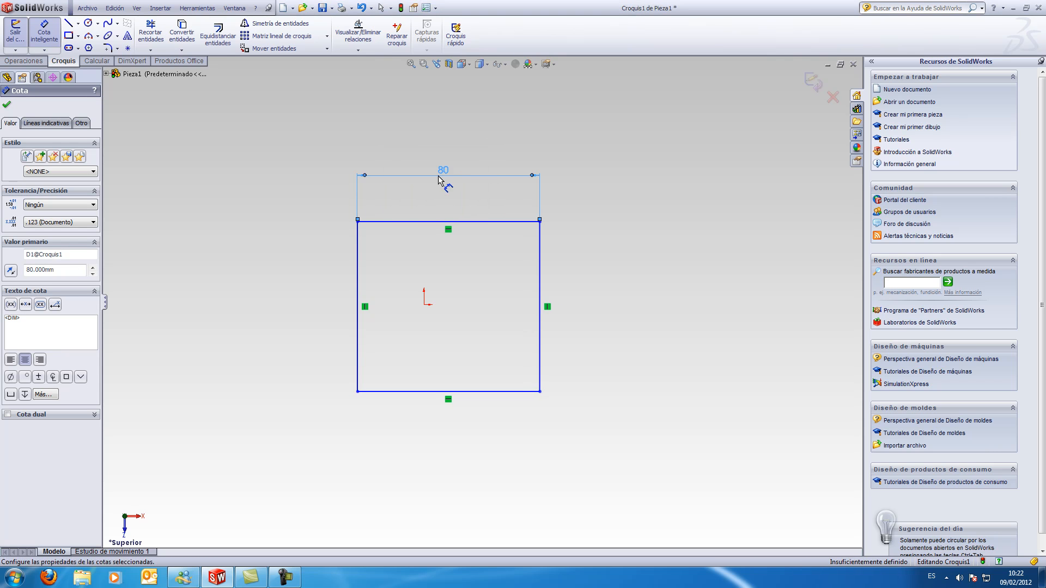
Step: Dimension the rectangle's right-hand edge and set its height to 80 mm
click(547, 261)
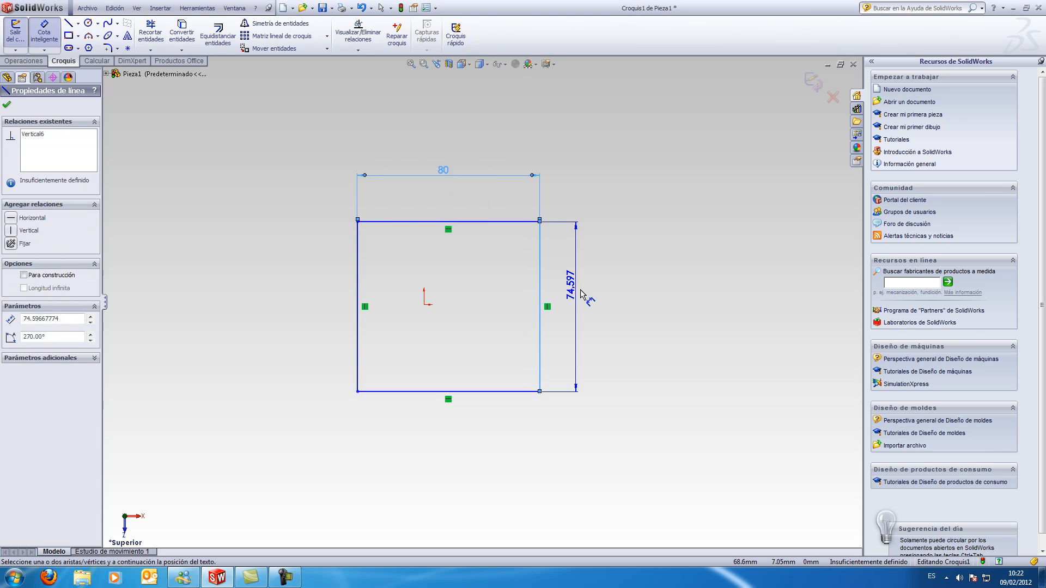
click(600, 298)
click(604, 298)
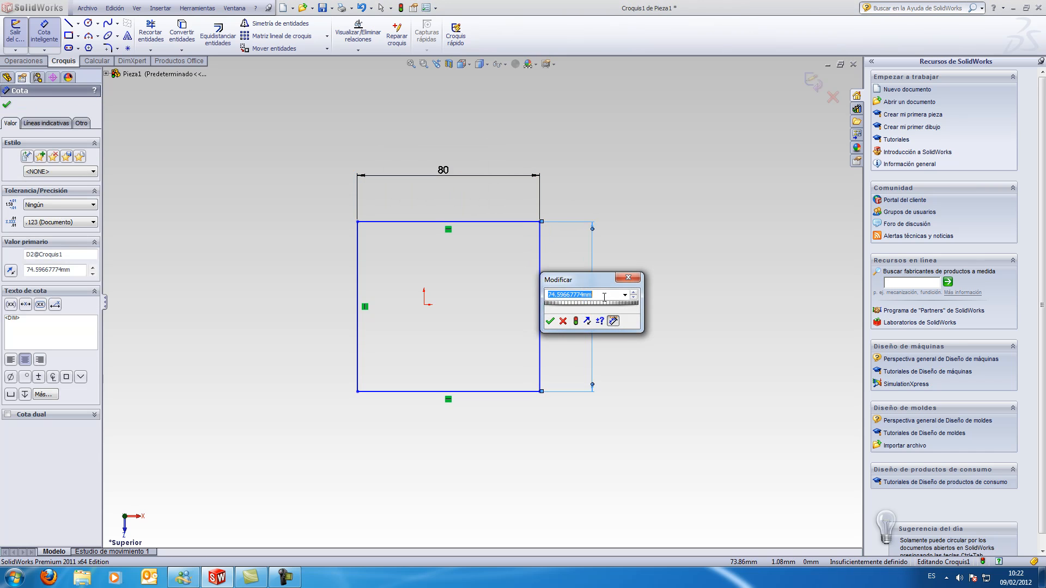
text(80)
key(Return)
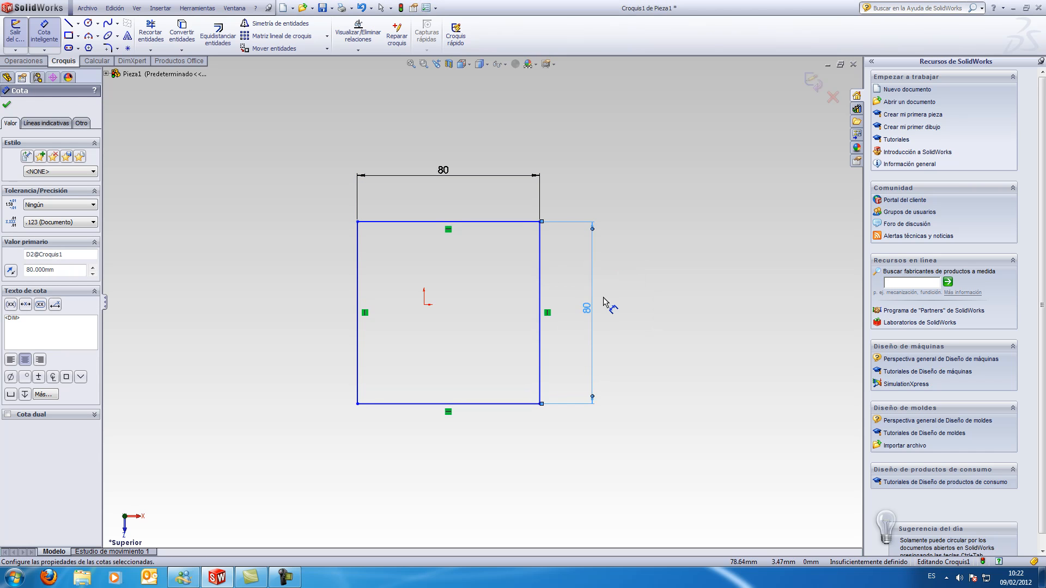
key(Escape)
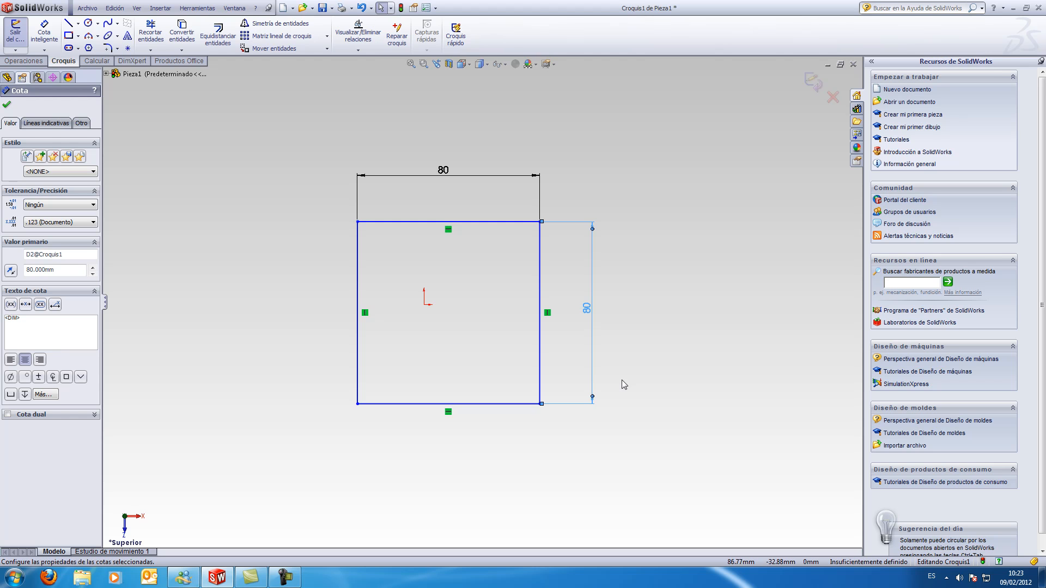
click(691, 243)
drag(722, 112, 704, 222)
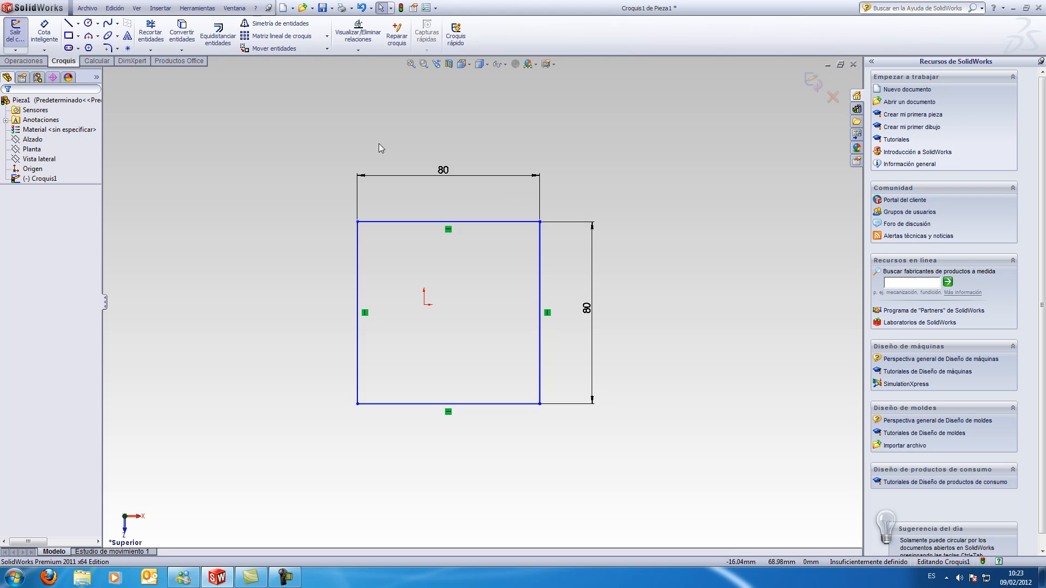
click(424, 306)
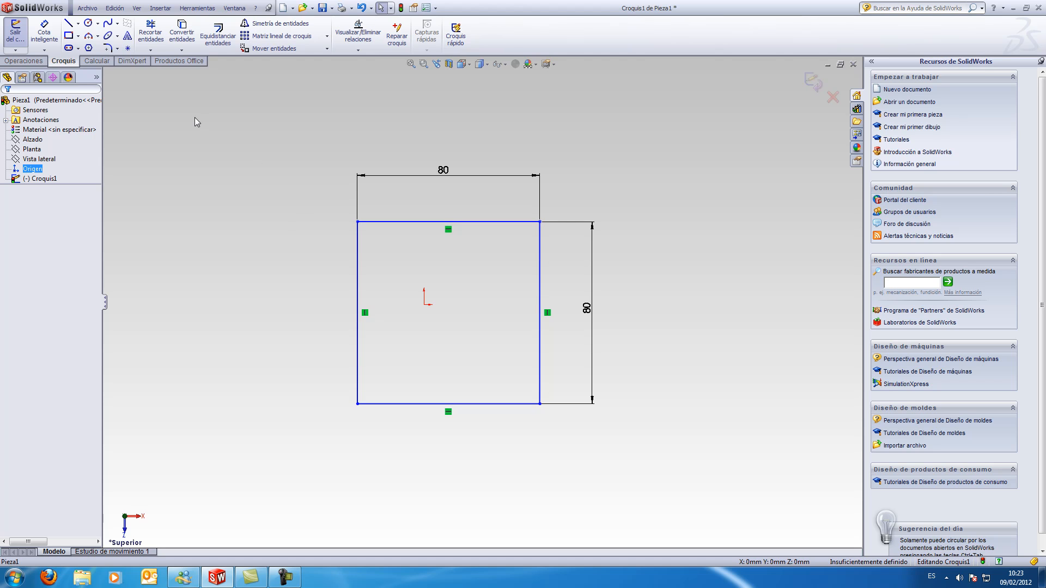
click(263, 159)
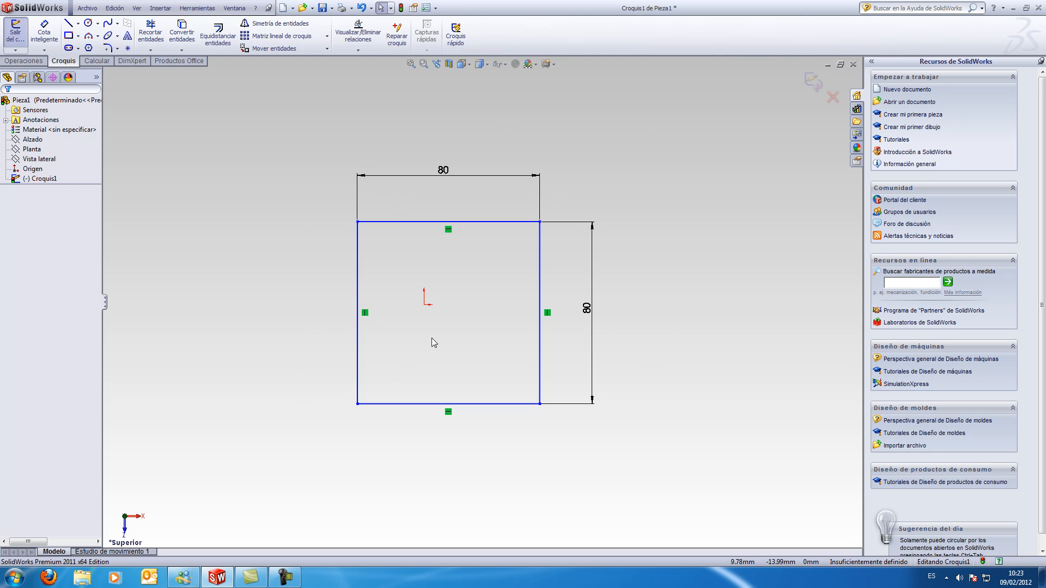
Step: Dimension the vertical distance from the square's upper edge to the origin and set it to 30 mm
click(46, 38)
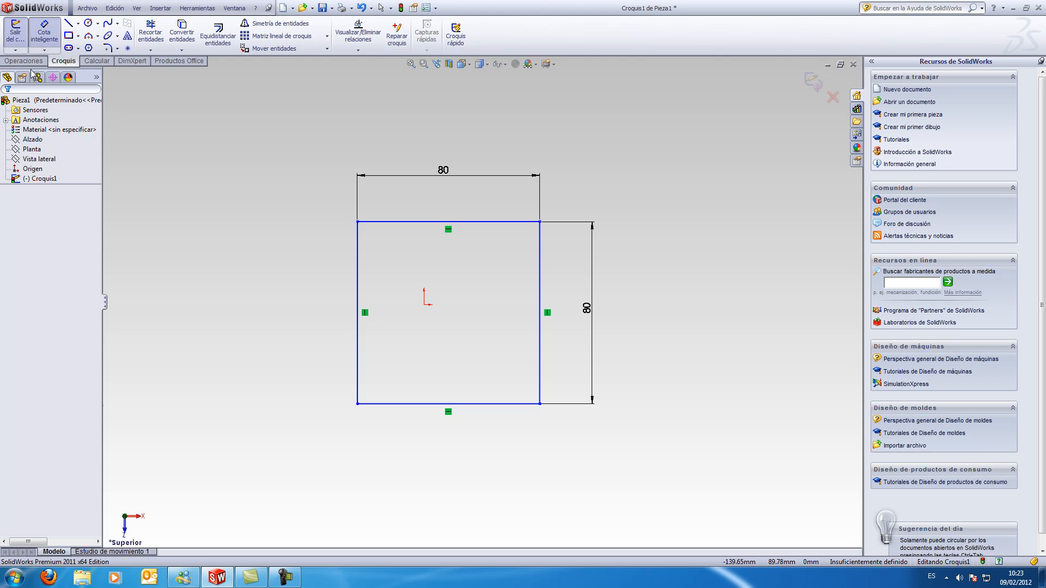
click(426, 222)
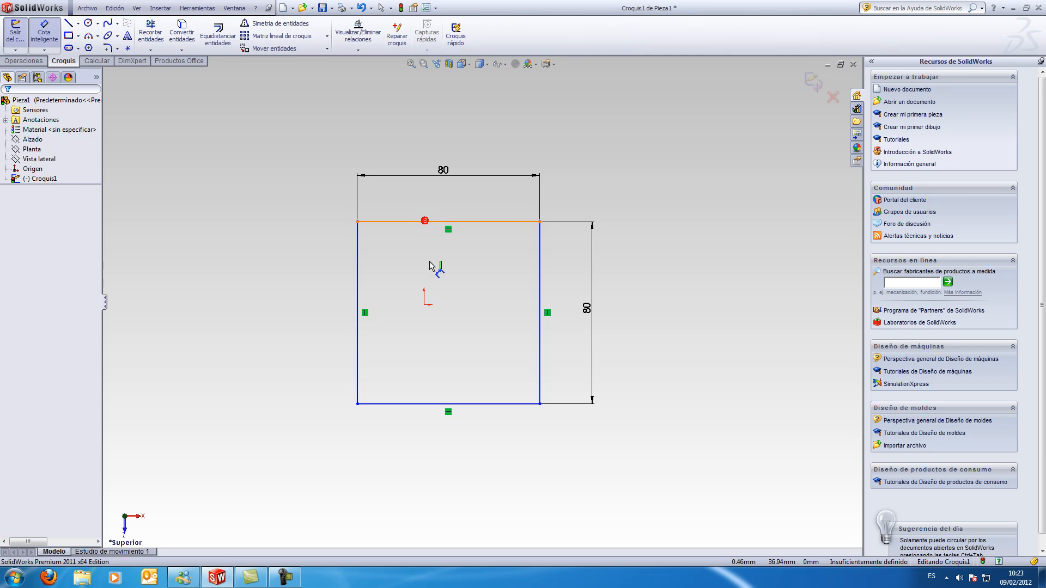
click(425, 305)
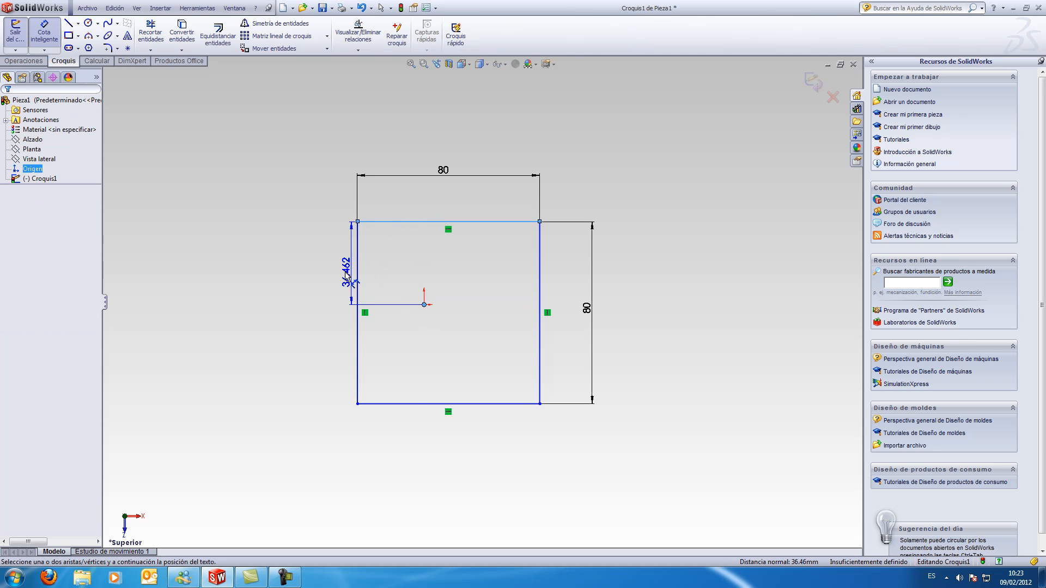
click(315, 276)
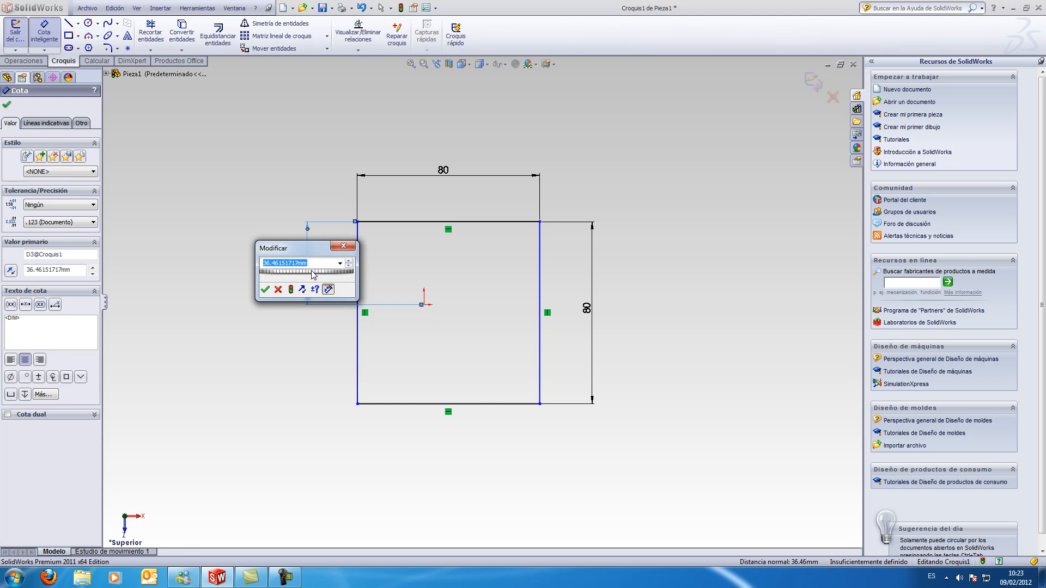
text(30)
key(Return)
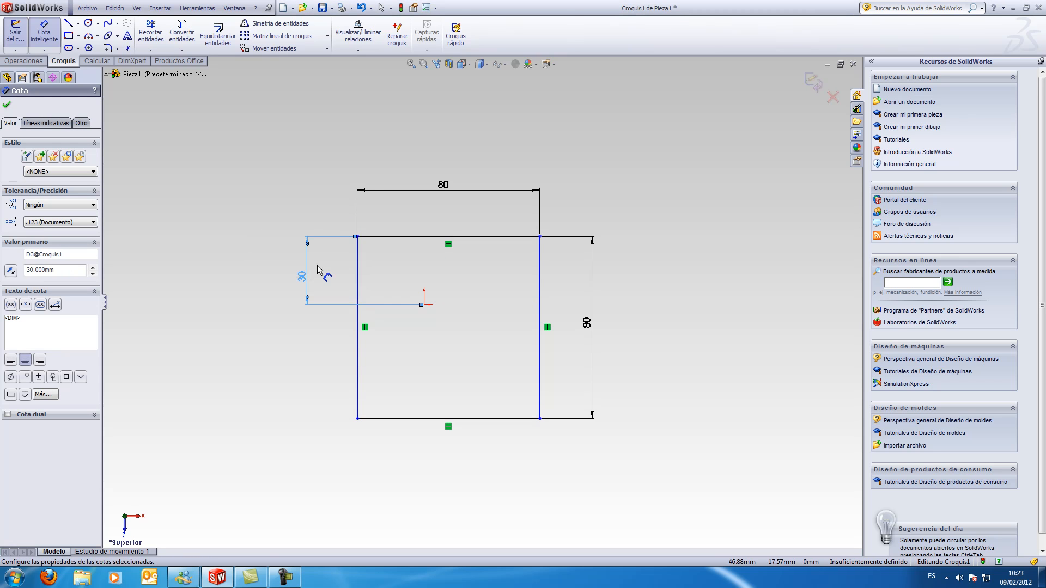
click(483, 418)
click(420, 303)
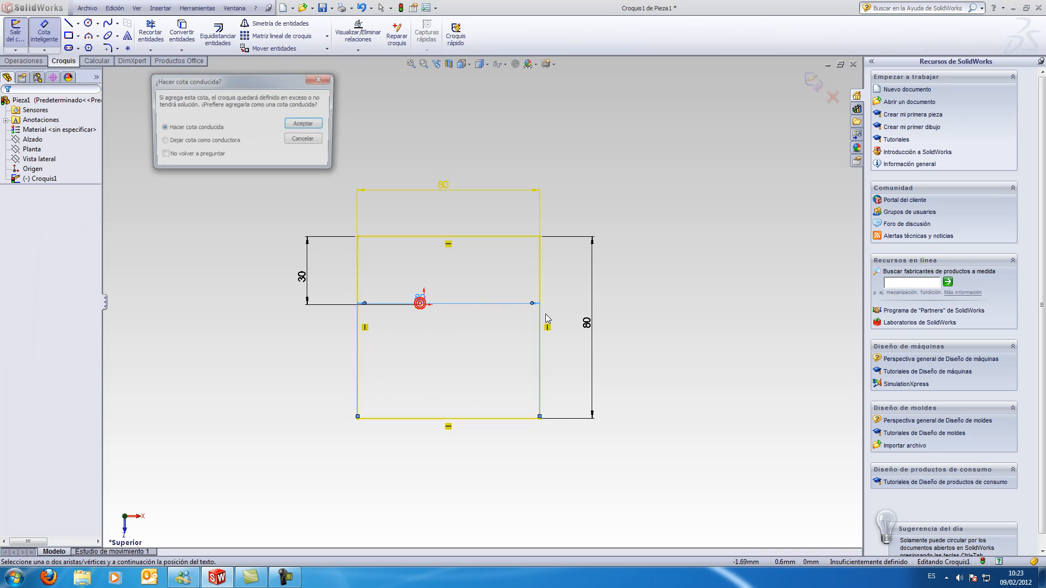
click(306, 140)
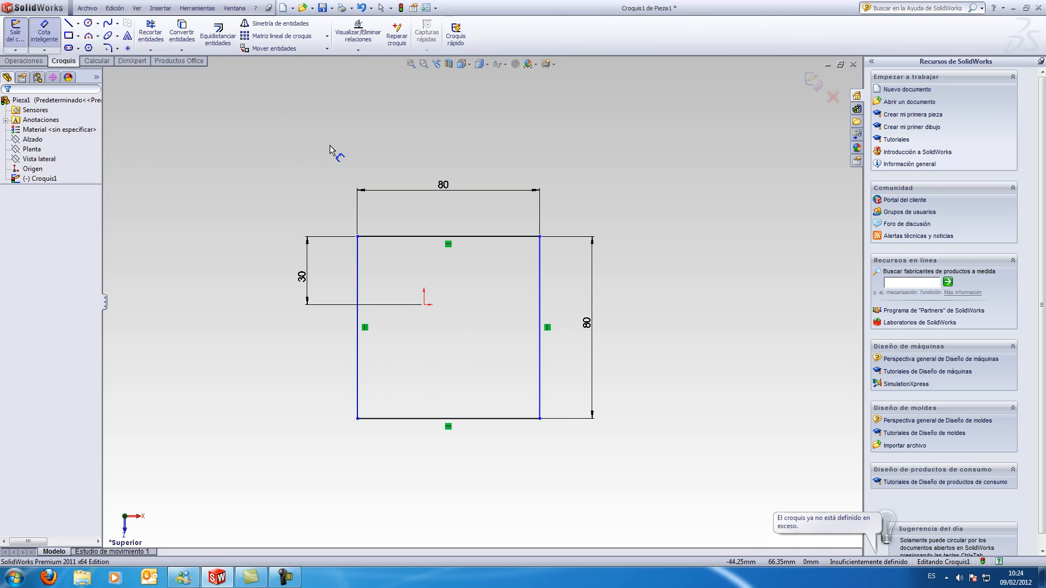
Step: Dimension the horizontal distance from the square's right-hand edge to the origin and set it to 50 mm
click(540, 403)
click(423, 305)
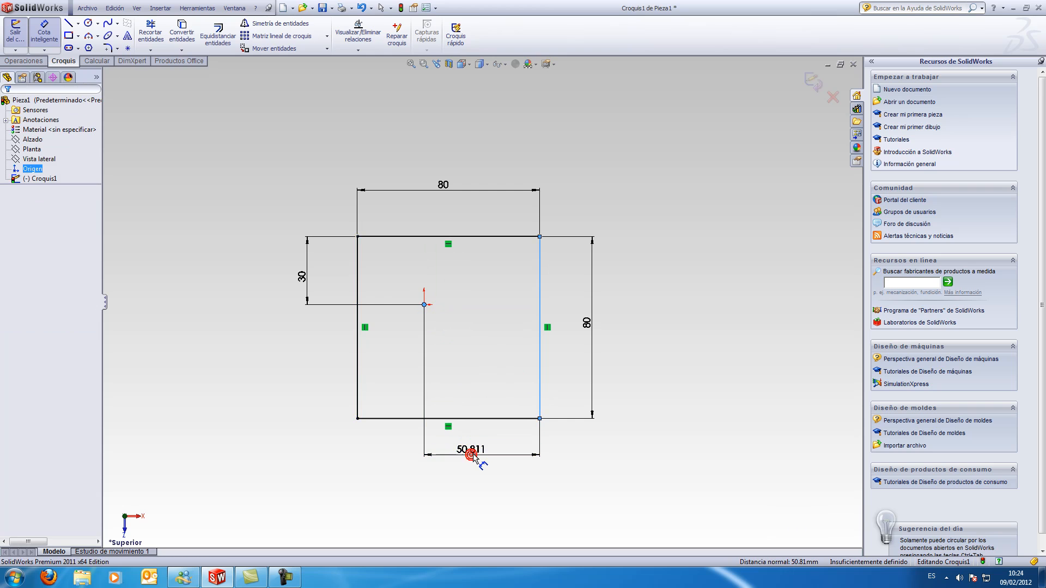
click(474, 456)
text(50)
key(Return)
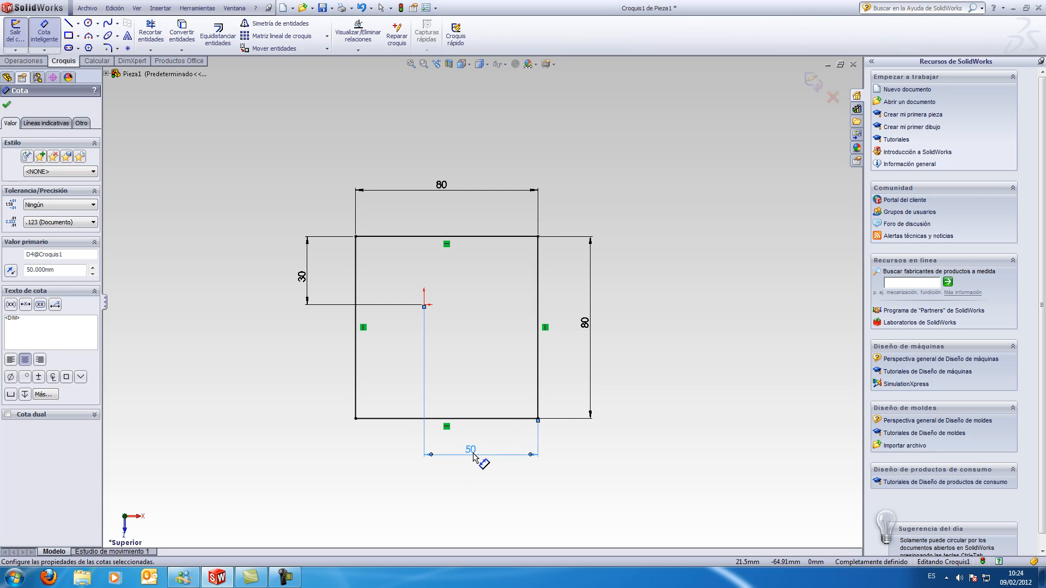
key(Escape)
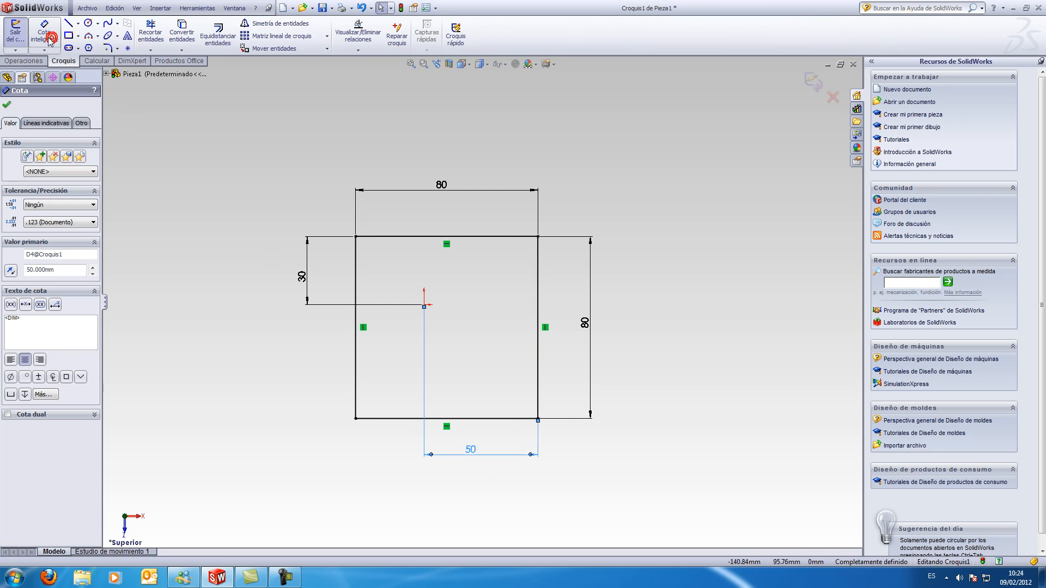
click(628, 245)
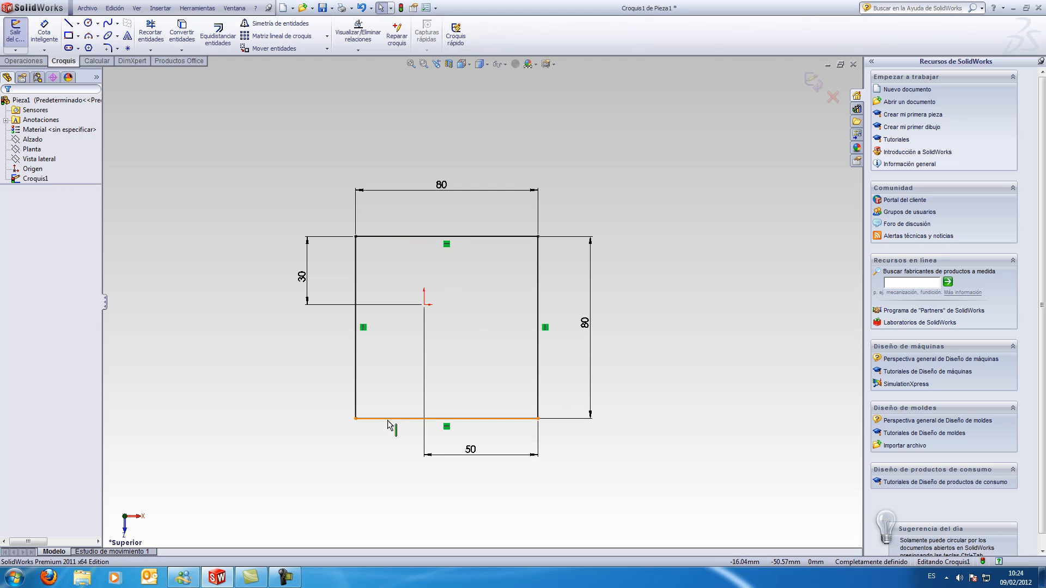
click(15, 180)
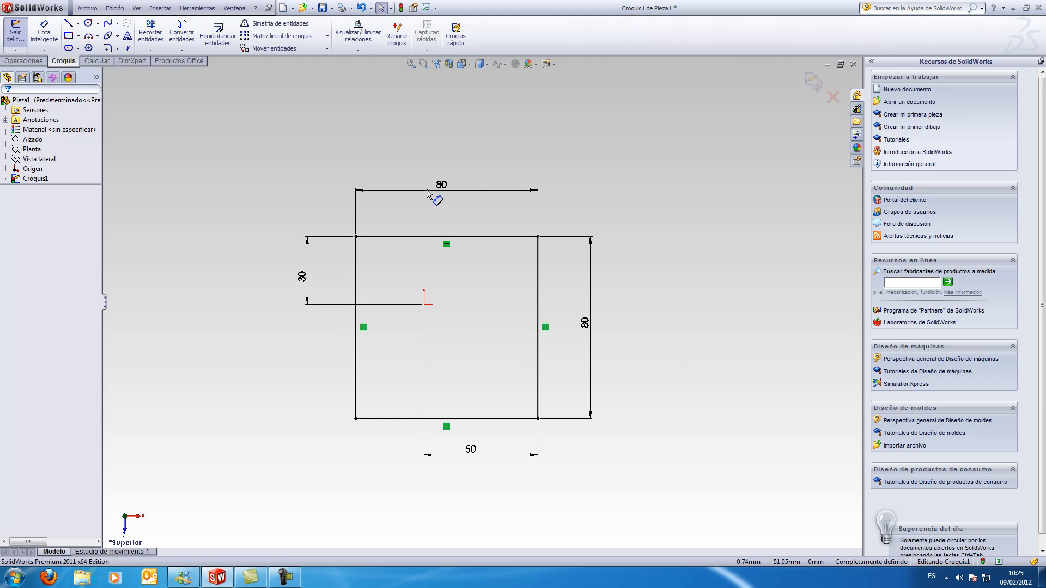
Step: Sketch a second rectangle about 46 mm wide and 64 mm high to the right of the dimensioned square
click(69, 35)
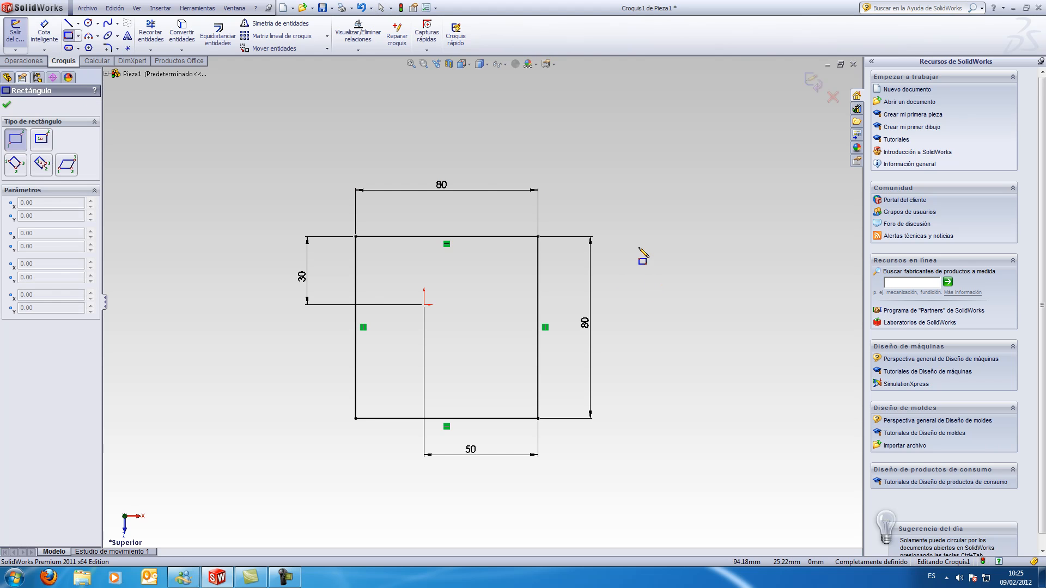
mouse_move(635, 243)
mouse_down()
mouse_move(719, 380)
mouse_move(740, 389)
mouse_up()
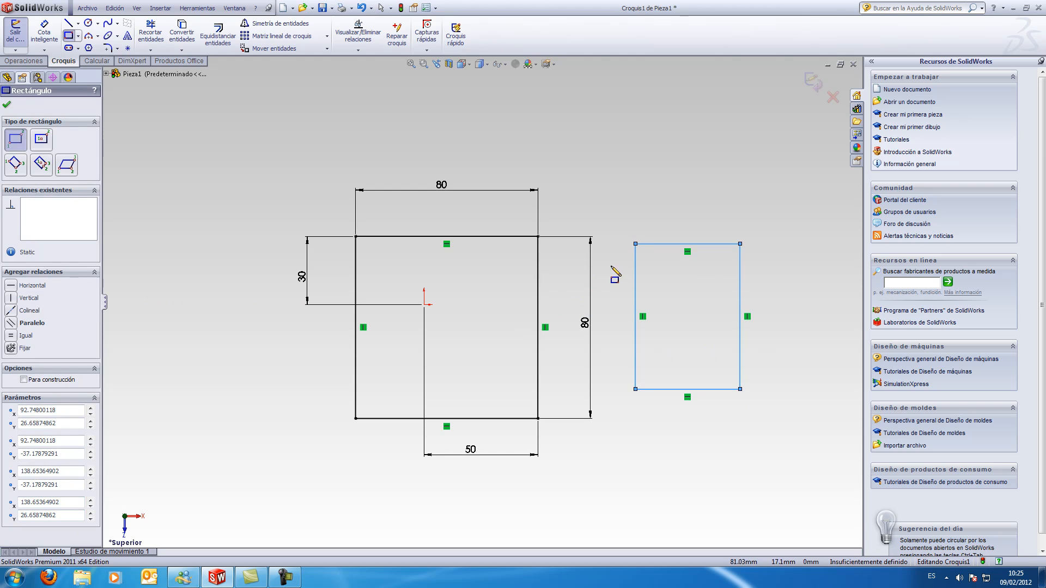
key(Escape)
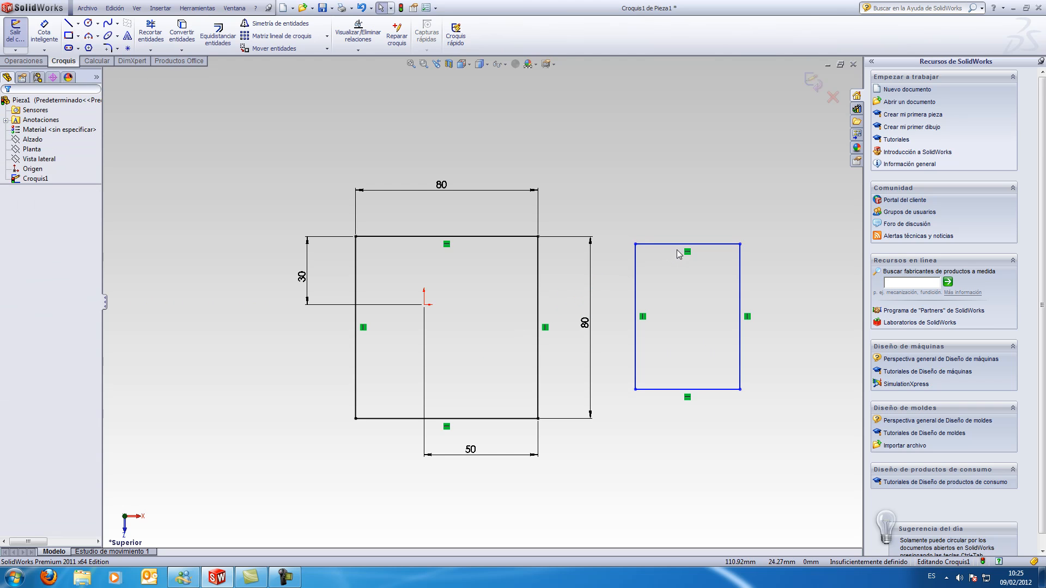
Step: Delete all lines of the undimensioned rectangle beside the square
click(678, 247)
key(Delete)
drag(781, 229, 623, 469)
key(Delete)
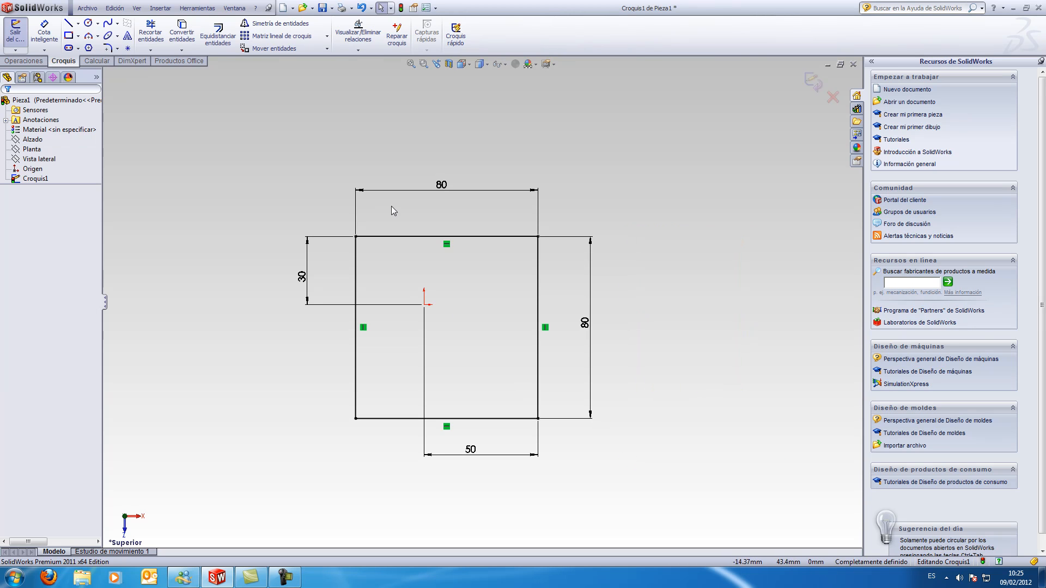